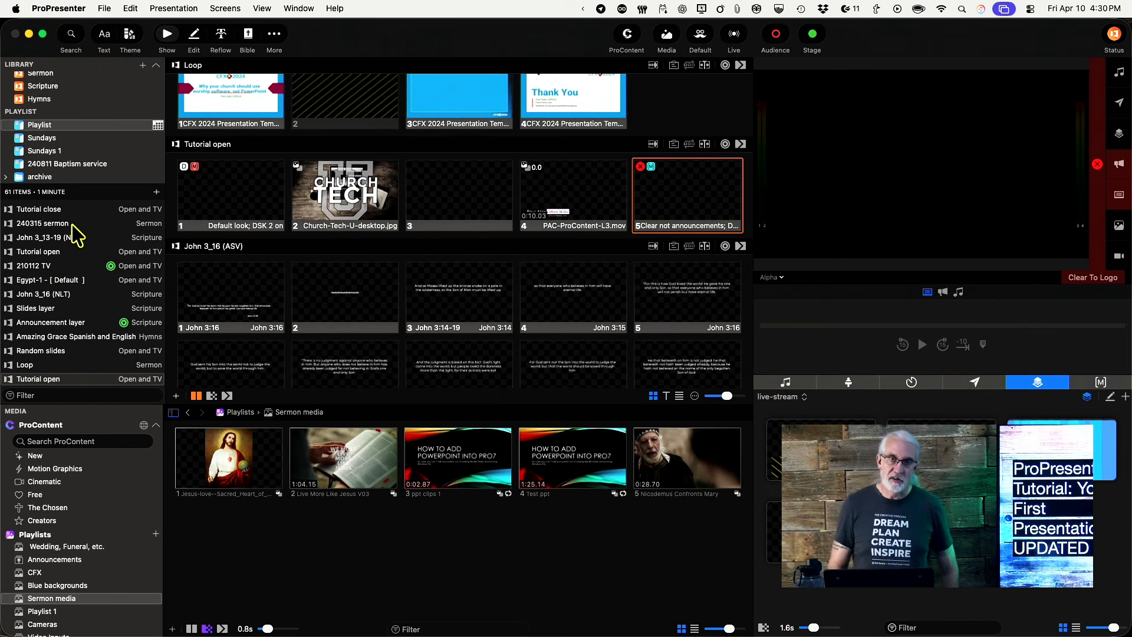
# Step: Browse the Tutorial close and John 3_13-19 (NLT) presentations in the playlist, and open the Hymns library's song list
pyautogui.click(63, 211)
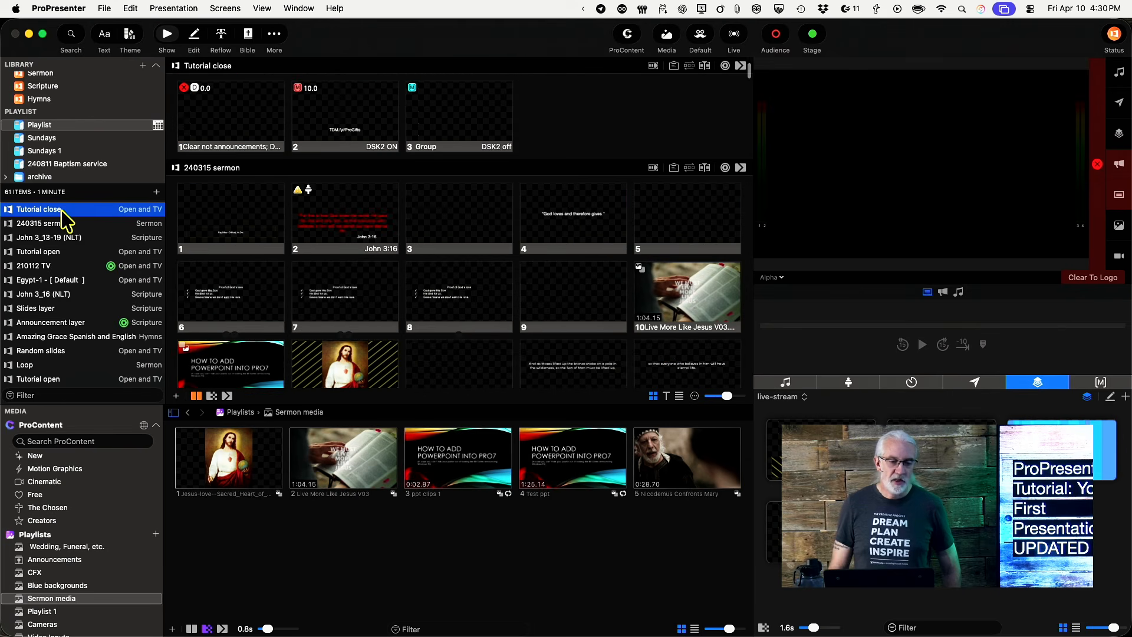
pyautogui.click(64, 238)
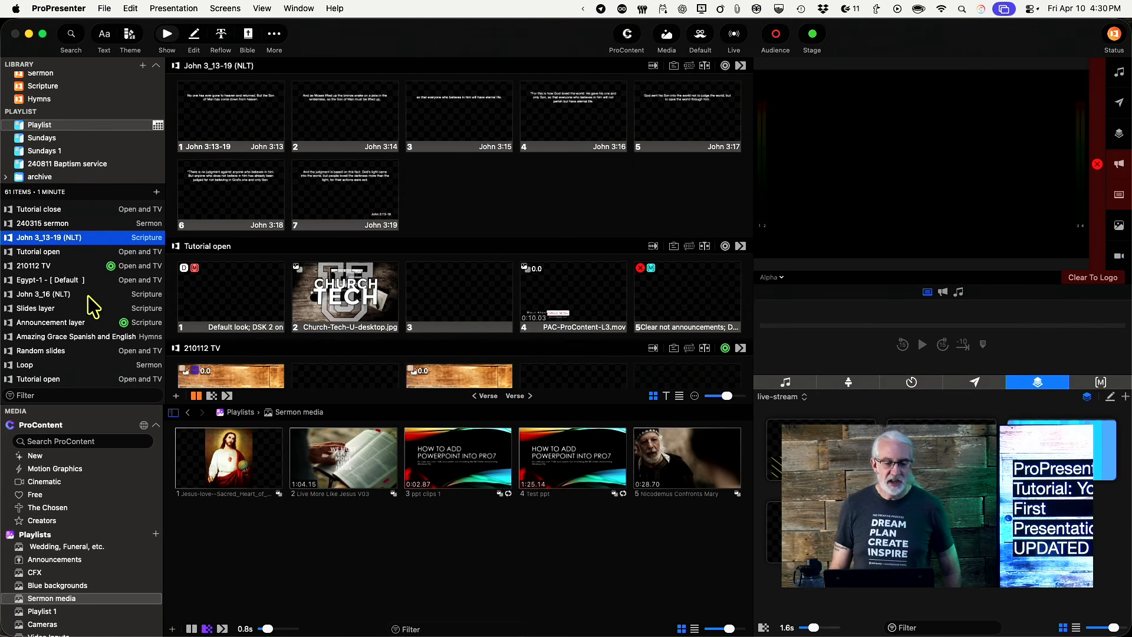
pyautogui.scroll(-5, 89, 310)
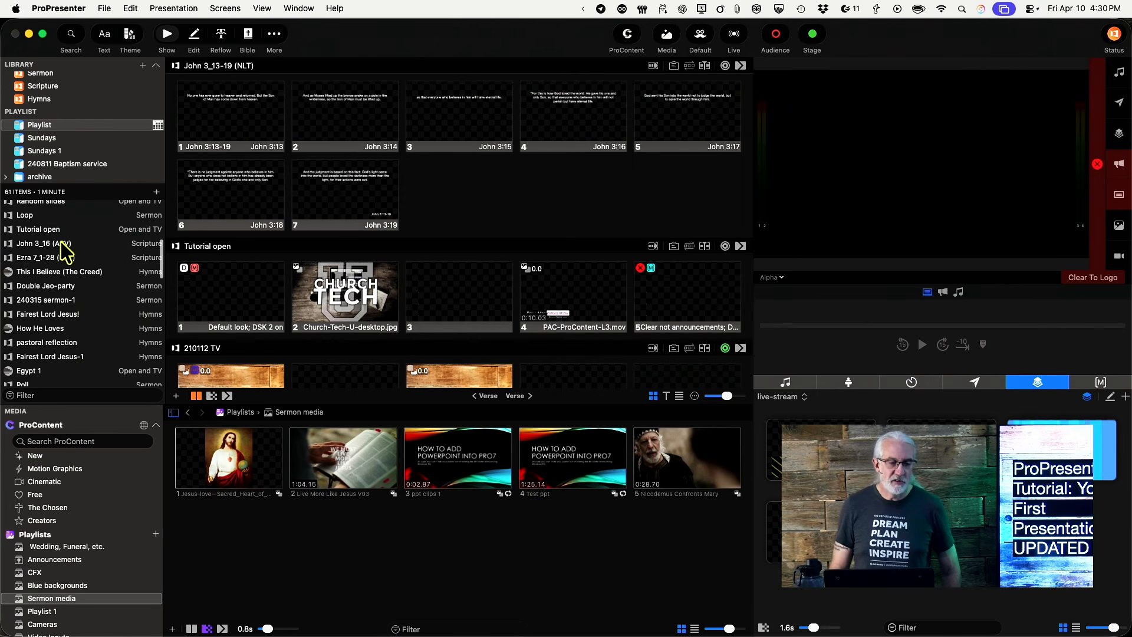
pyautogui.click(44, 100)
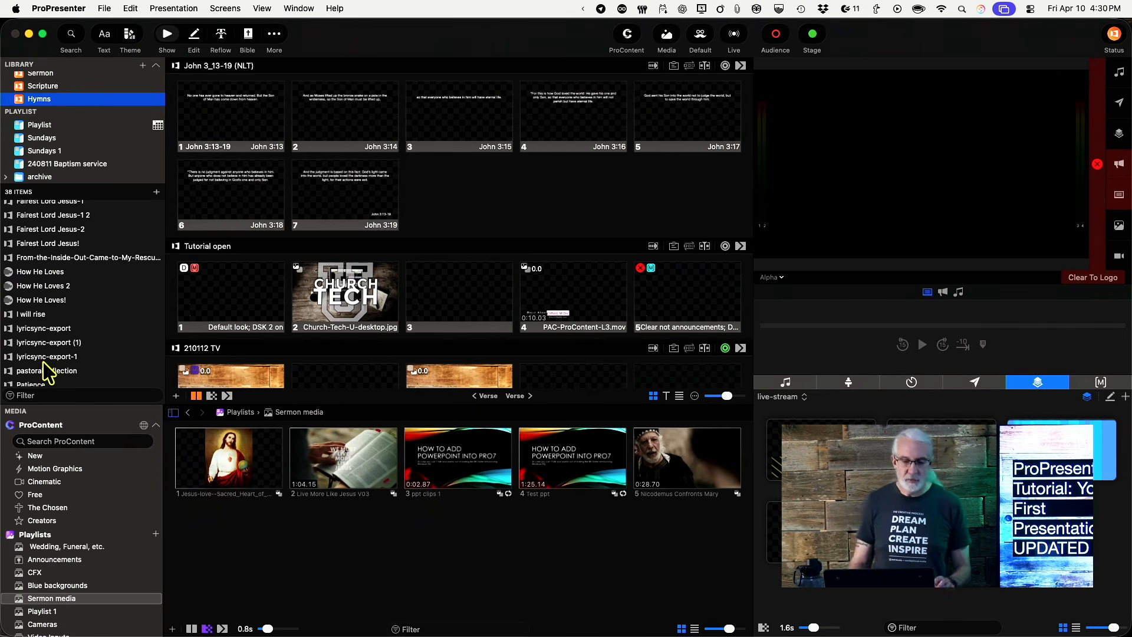
# Step: Search MultiTracks for "Revelation son", compare the same search in the local library, and close the search
pyautogui.click(72, 40)
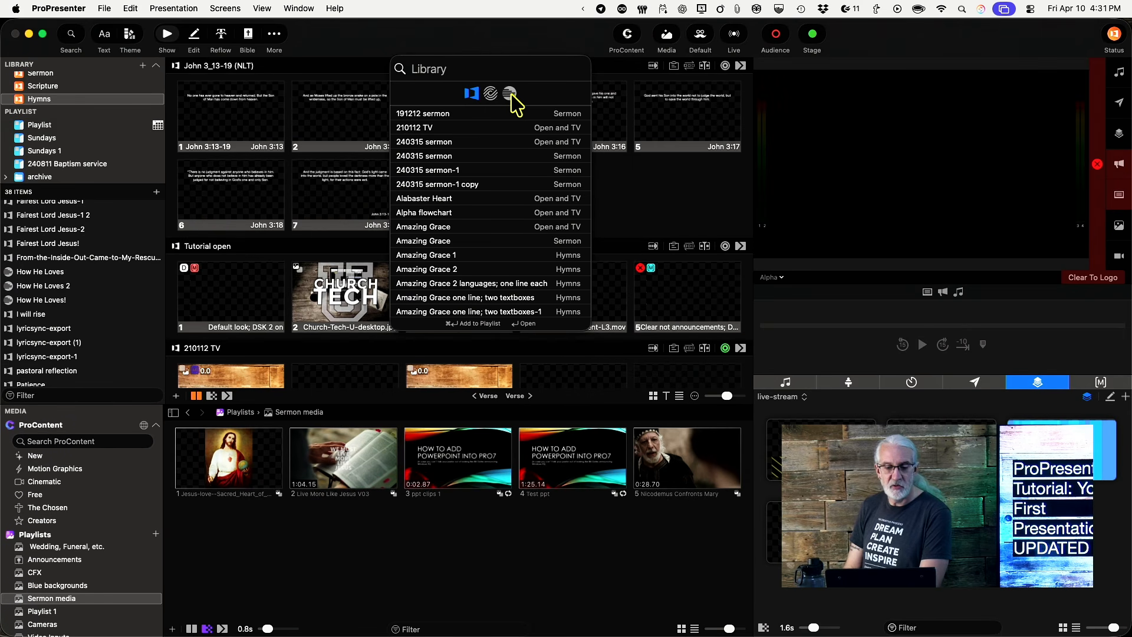
pyautogui.click(510, 97)
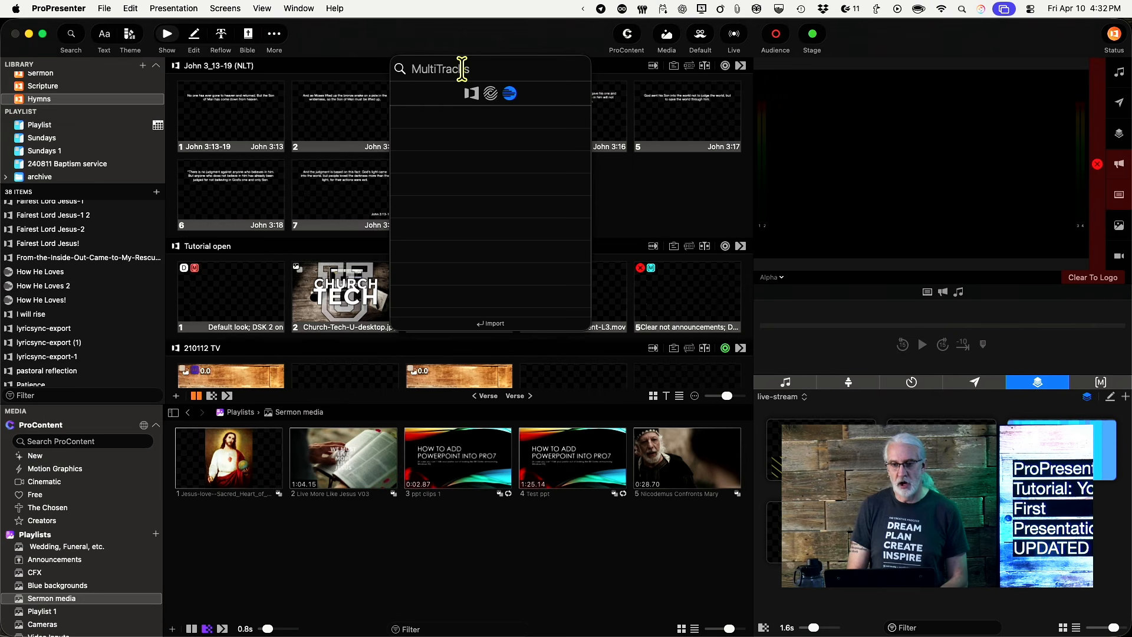
pyautogui.write('Revel')
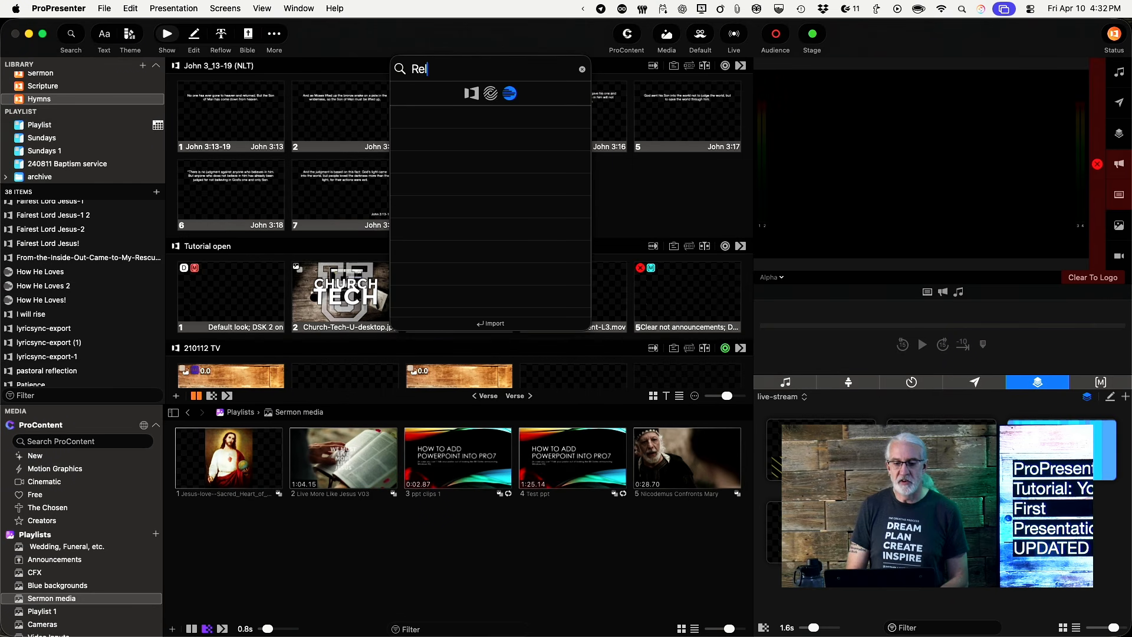
pyautogui.write('ation son')
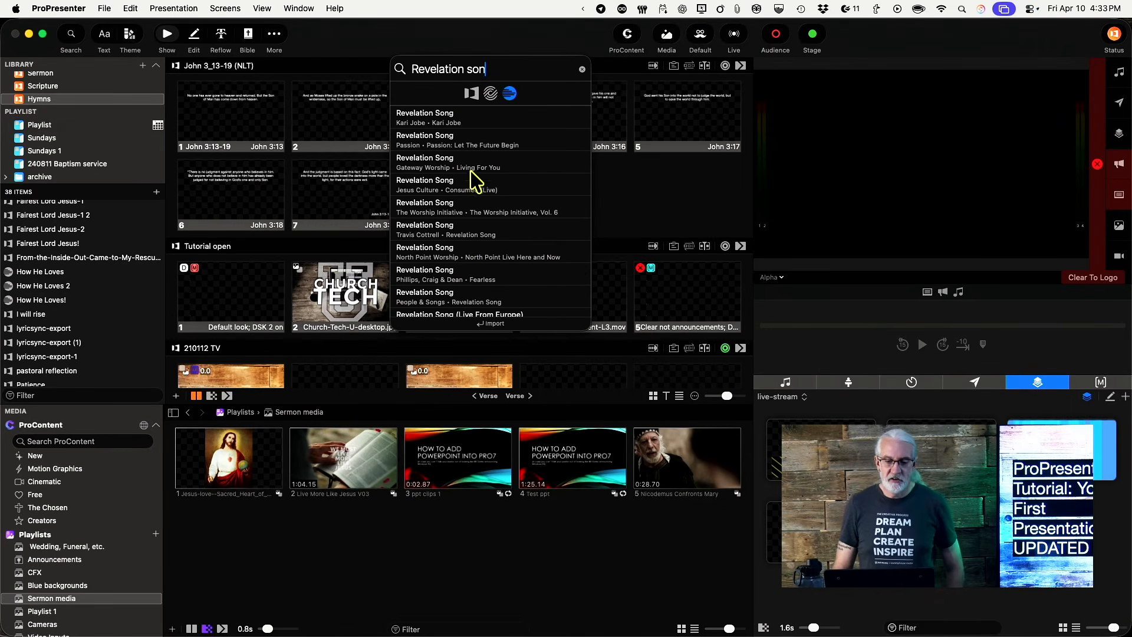
pyautogui.click(471, 94)
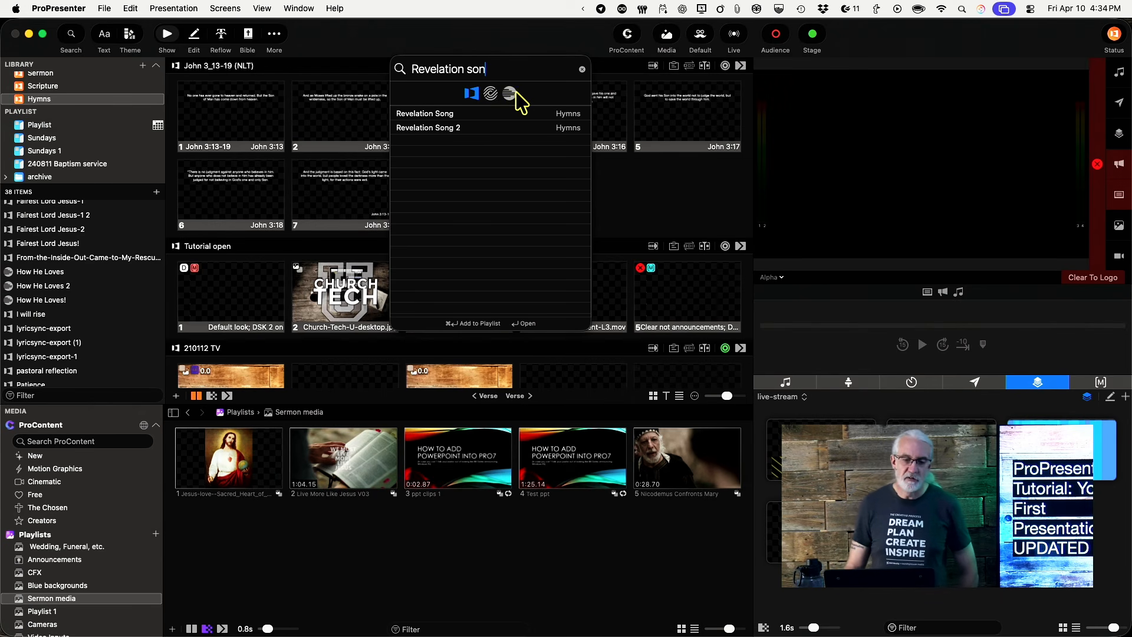
pyautogui.click(496, 47)
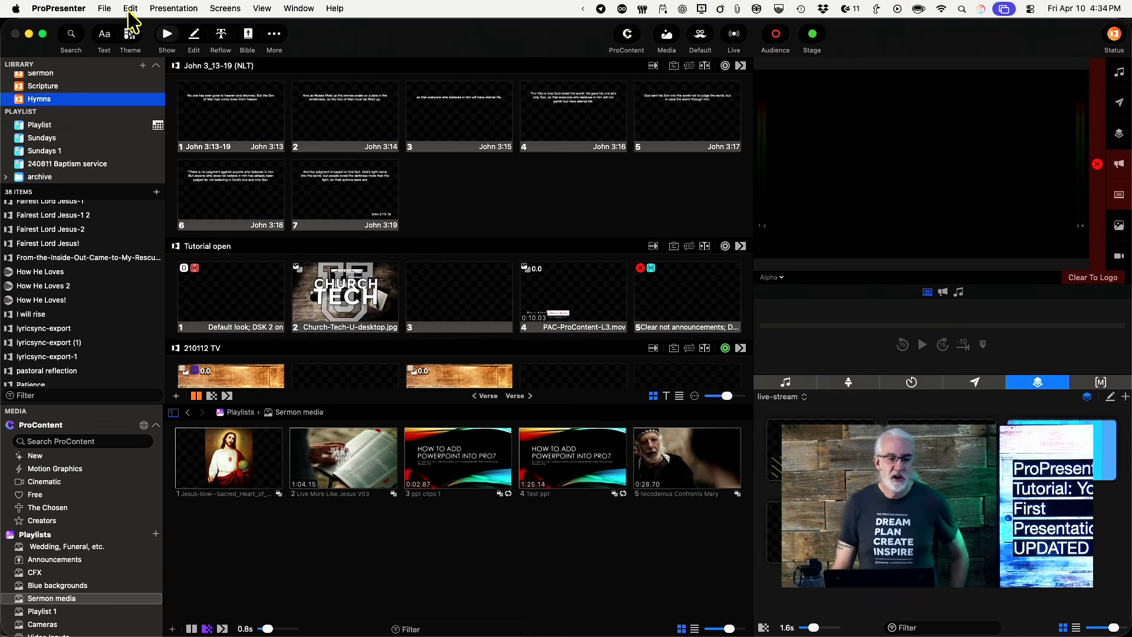
# Step: Start a file import with the "And can it be?" text file from the Teaching media and text folder
pyautogui.click(108, 6)
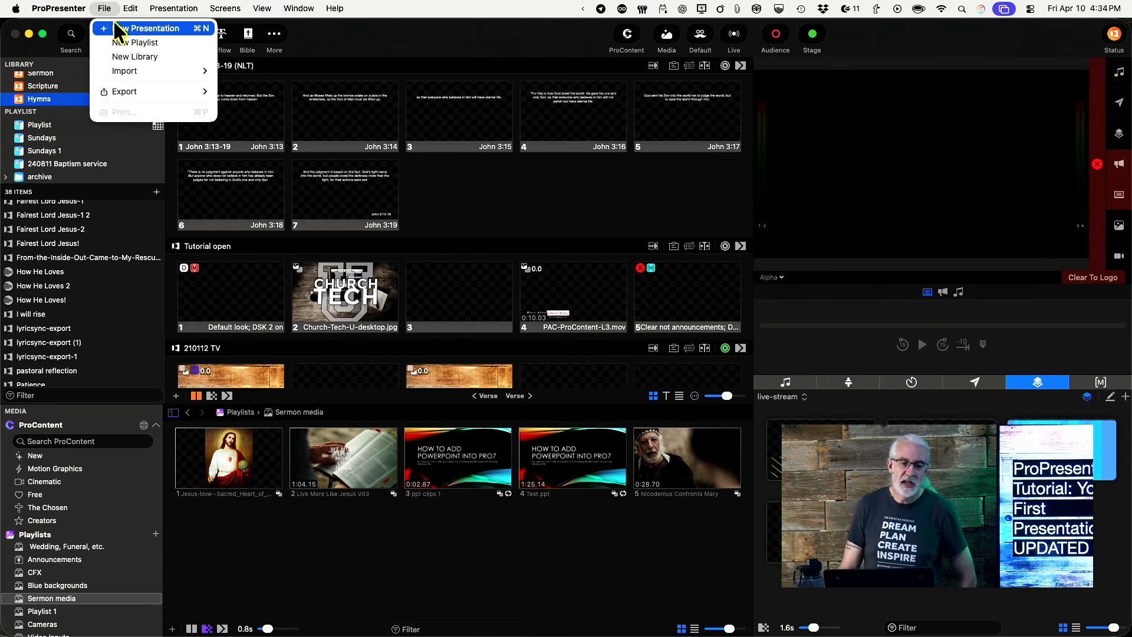
pyautogui.moveTo(135, 73)
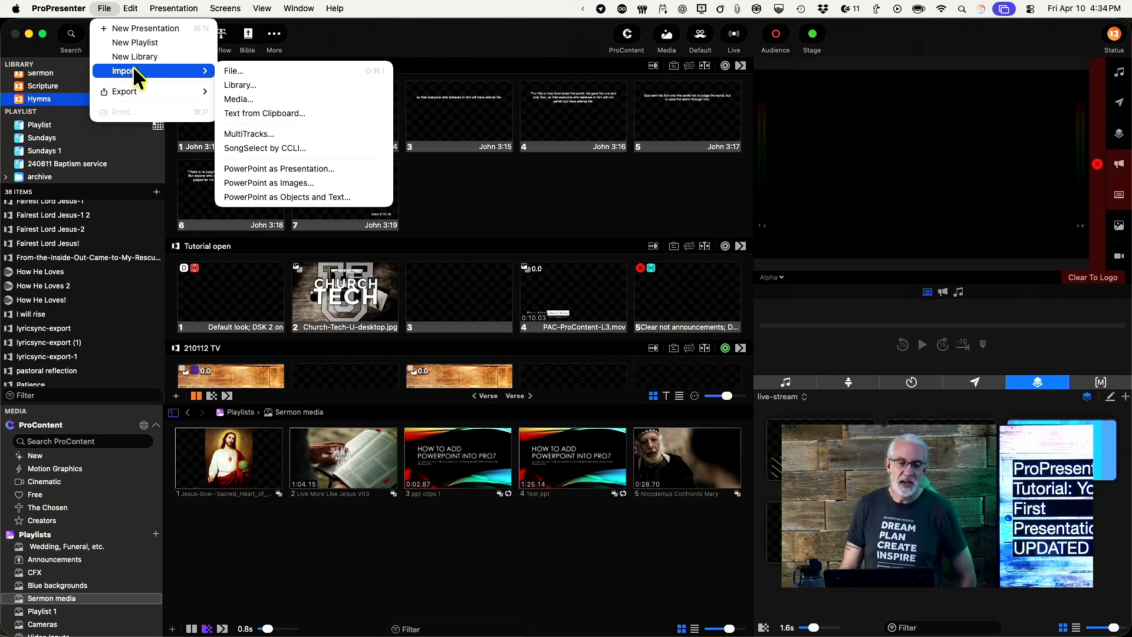
pyautogui.click(246, 72)
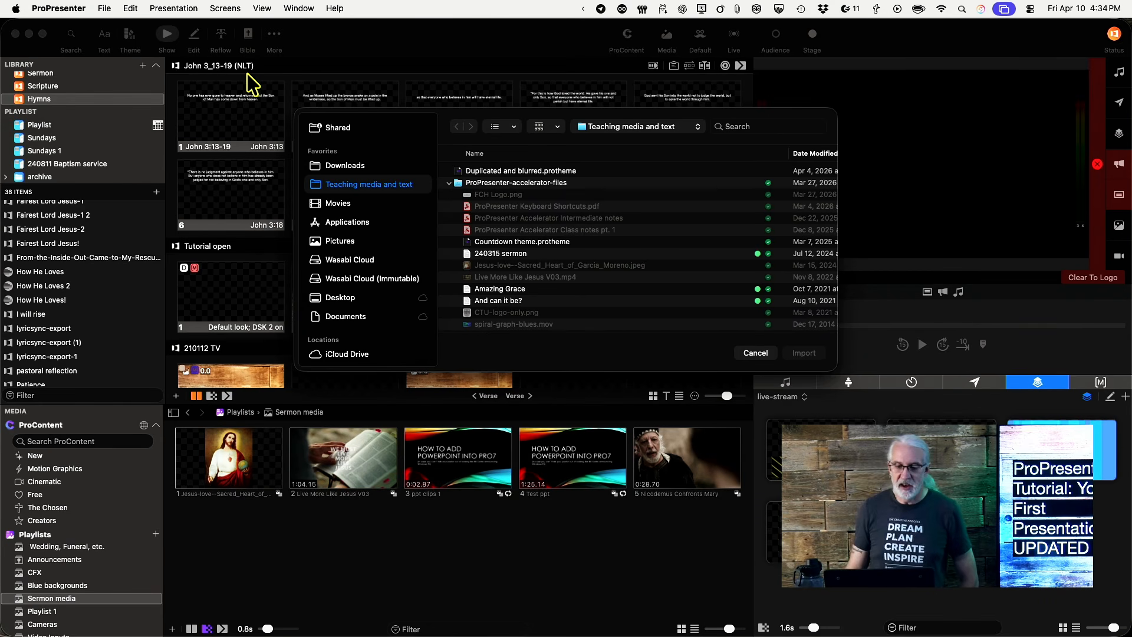
pyautogui.scroll(-3, 513, 218)
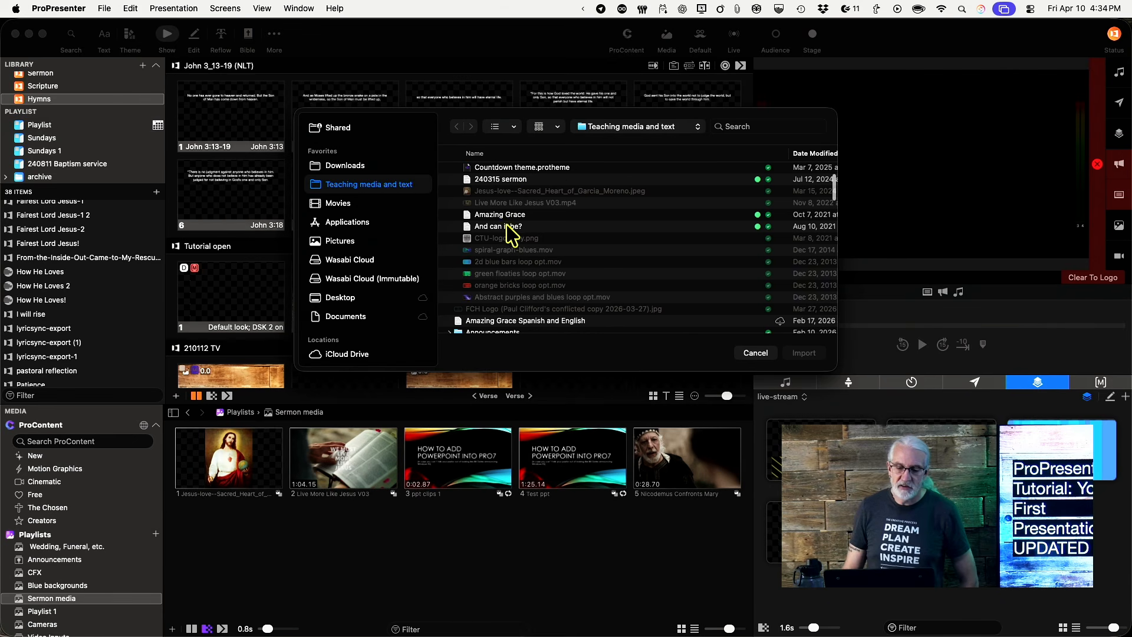
pyautogui.click(505, 227)
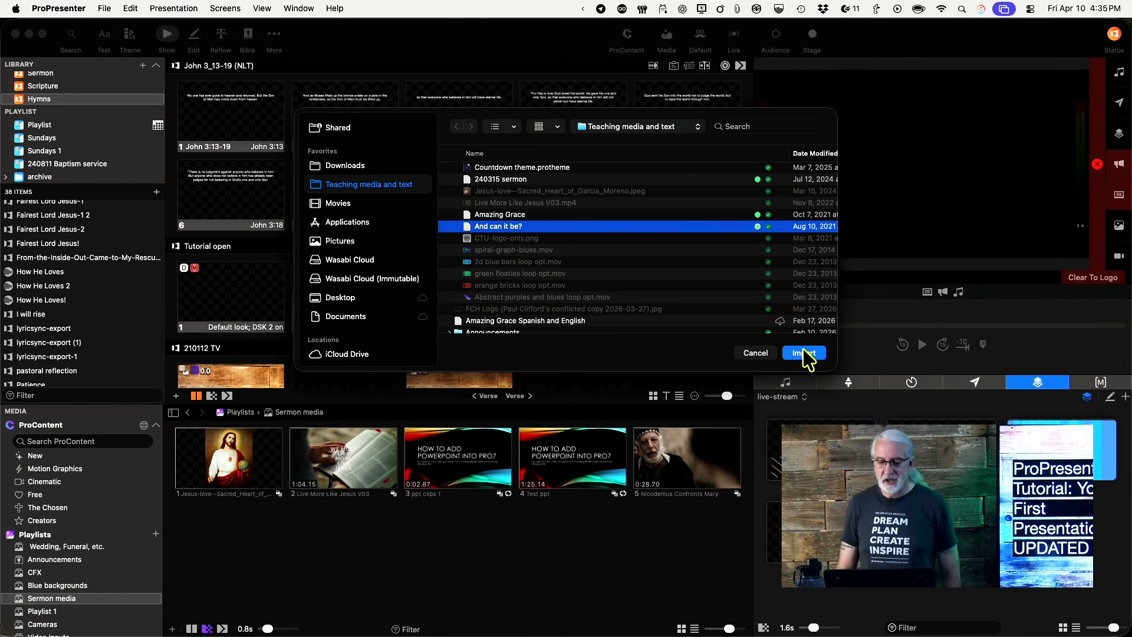
pyautogui.click(803, 353)
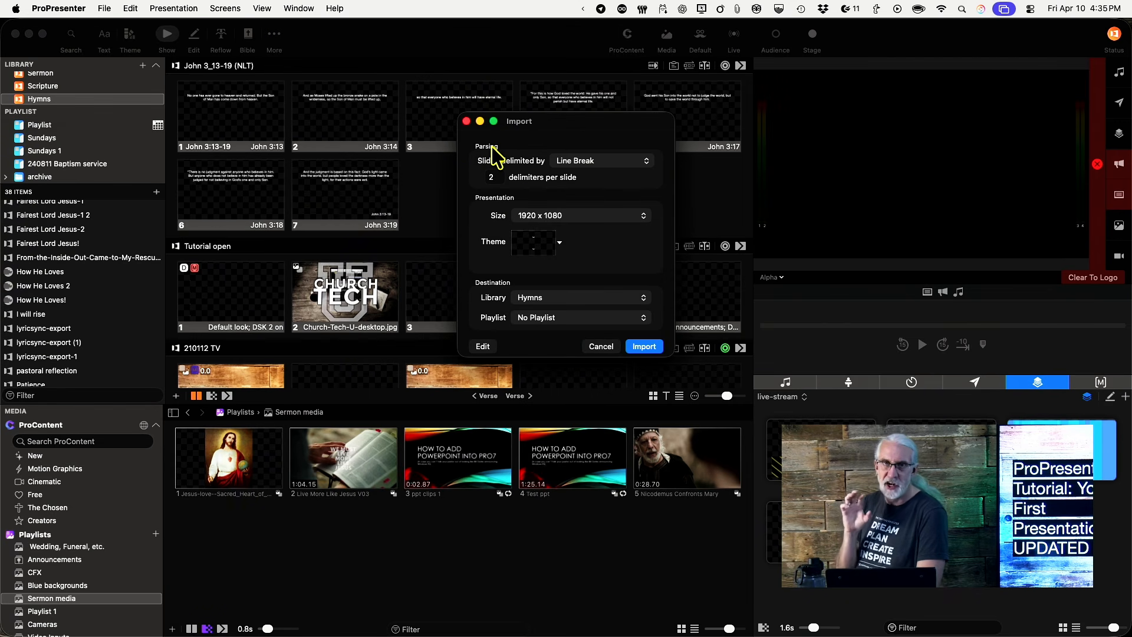
# Step: Try Paragraph Break as the slide delimiter, return to Line Break, and check the available presentation sizes without choosing one
pyautogui.click(647, 161)
pyautogui.click(629, 146)
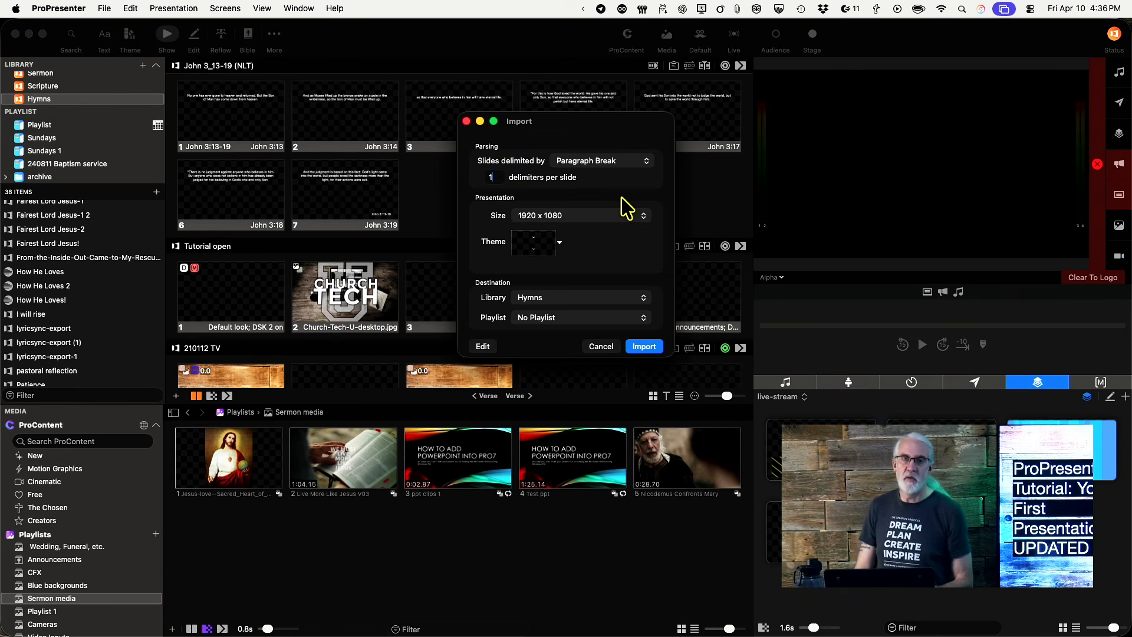
pyautogui.click(647, 162)
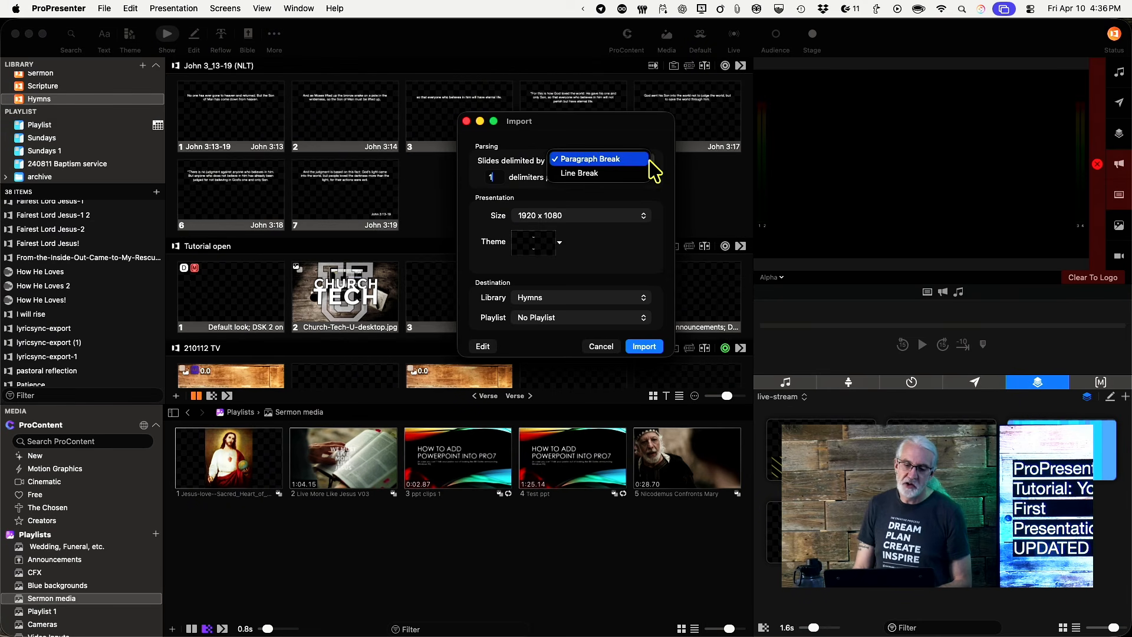
pyautogui.click(620, 173)
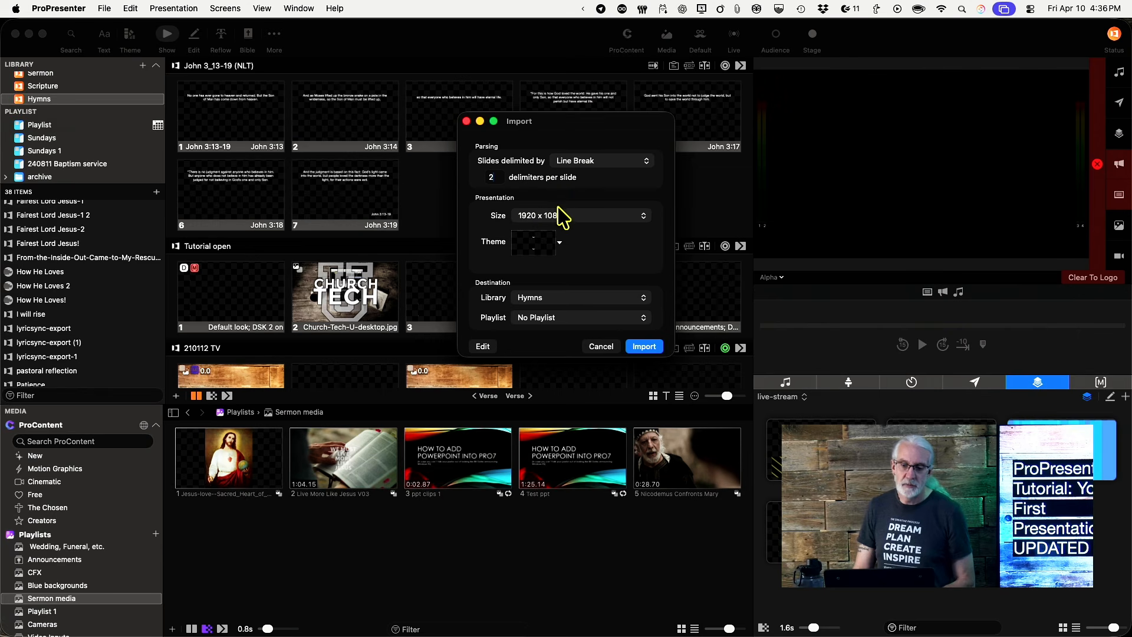
pyautogui.click(529, 216)
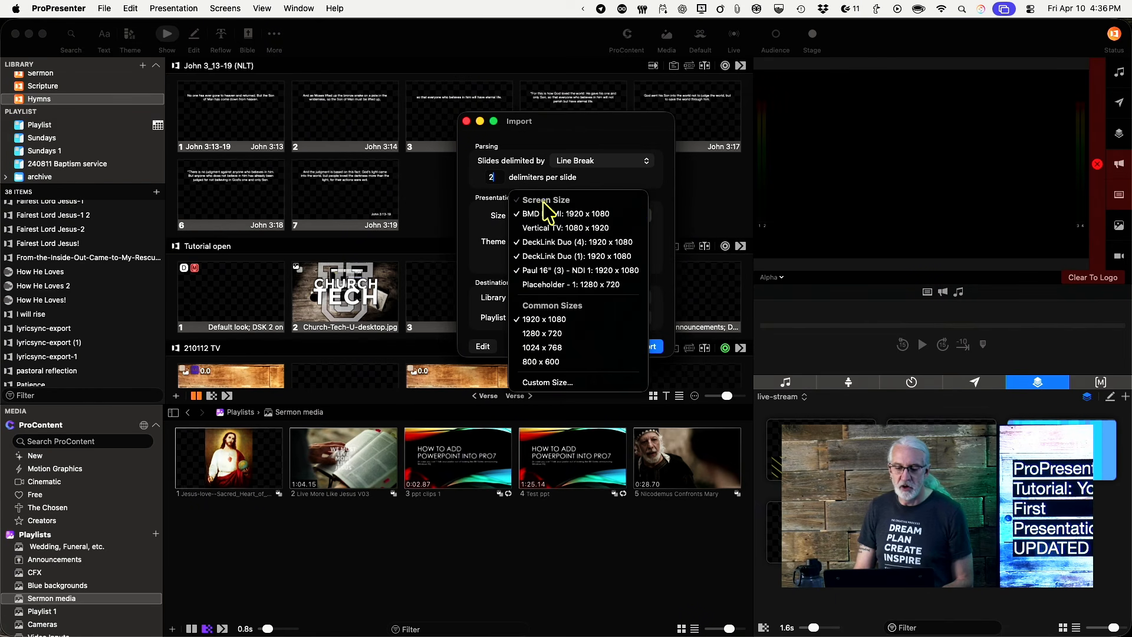
pyautogui.click(485, 219)
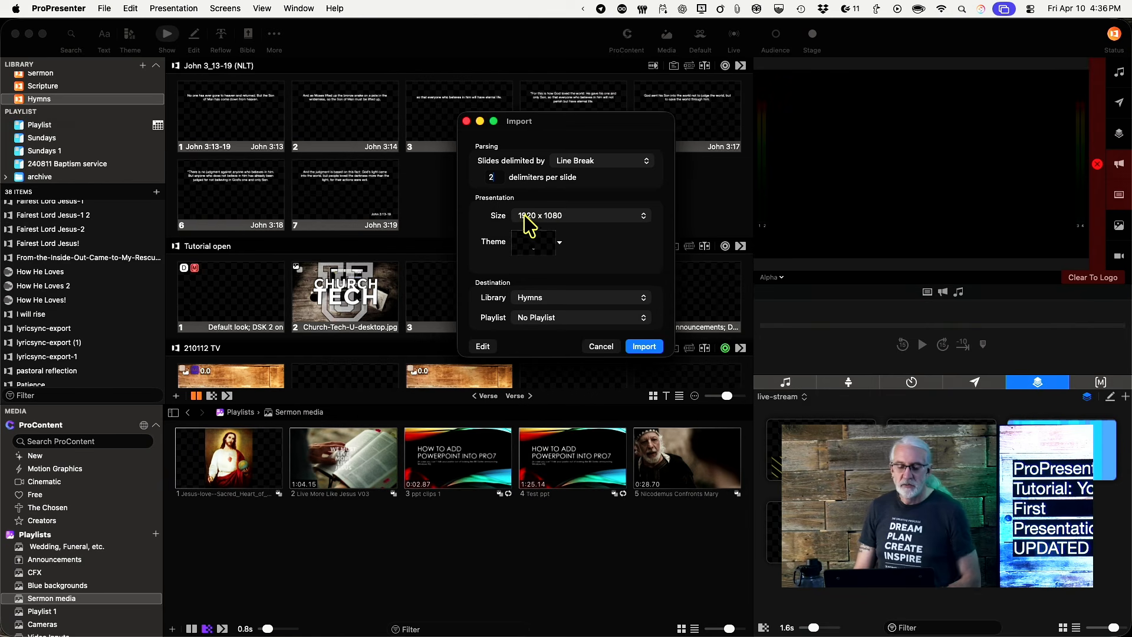
# Step: Apply the Theme Slide from Cmg theme to the presentation being imported
pyautogui.click(558, 242)
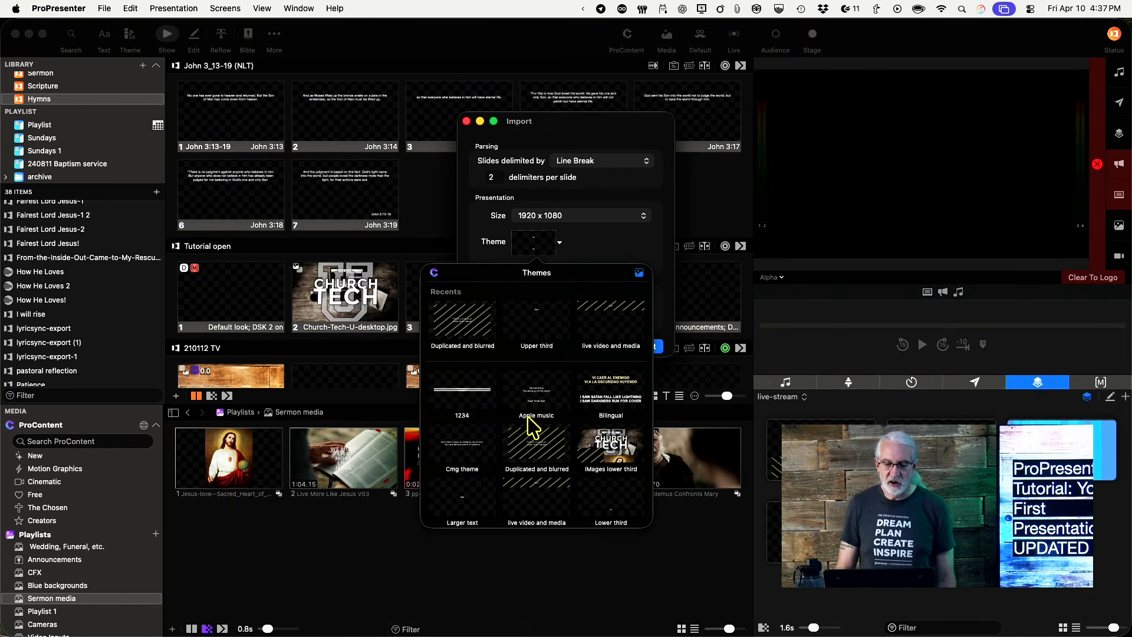
pyautogui.scroll(-2, 488, 438)
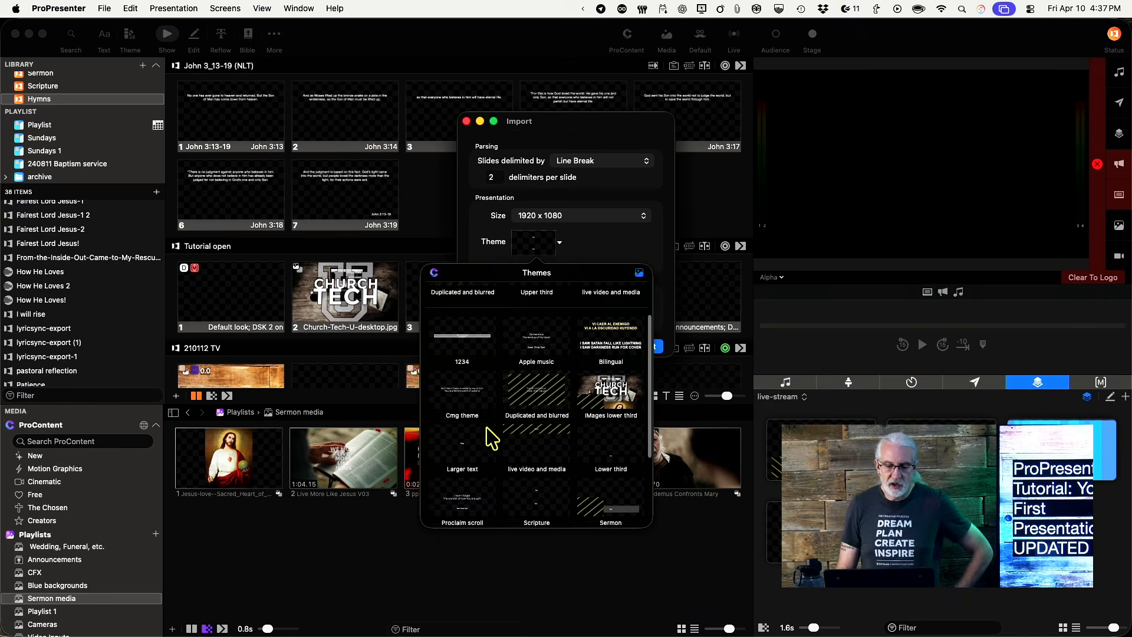
pyautogui.click(456, 394)
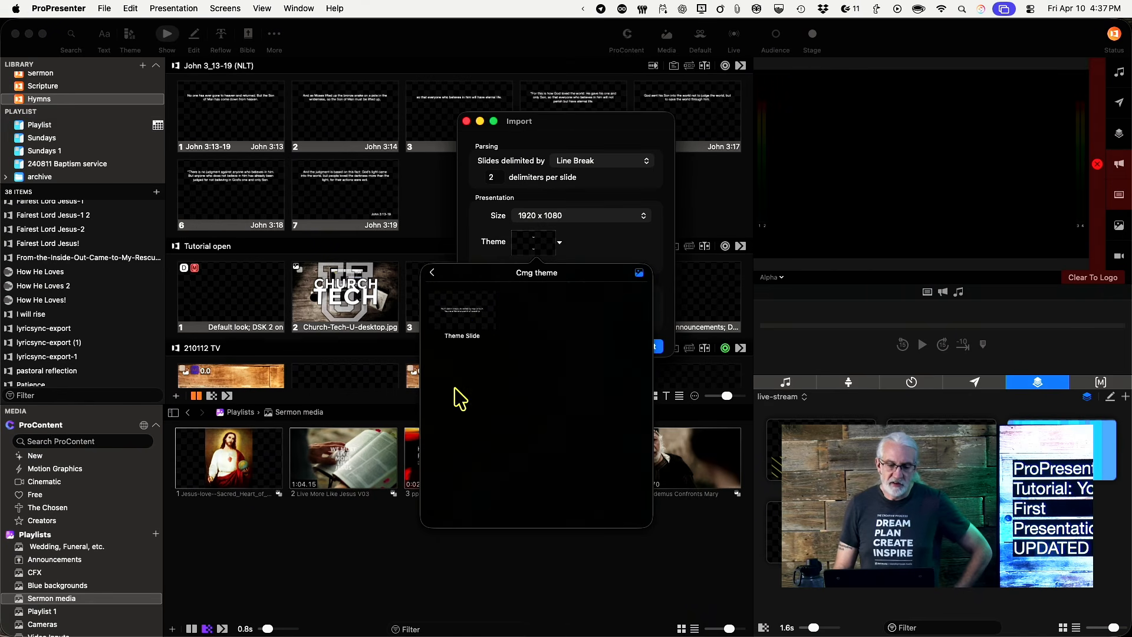
pyautogui.click(472, 329)
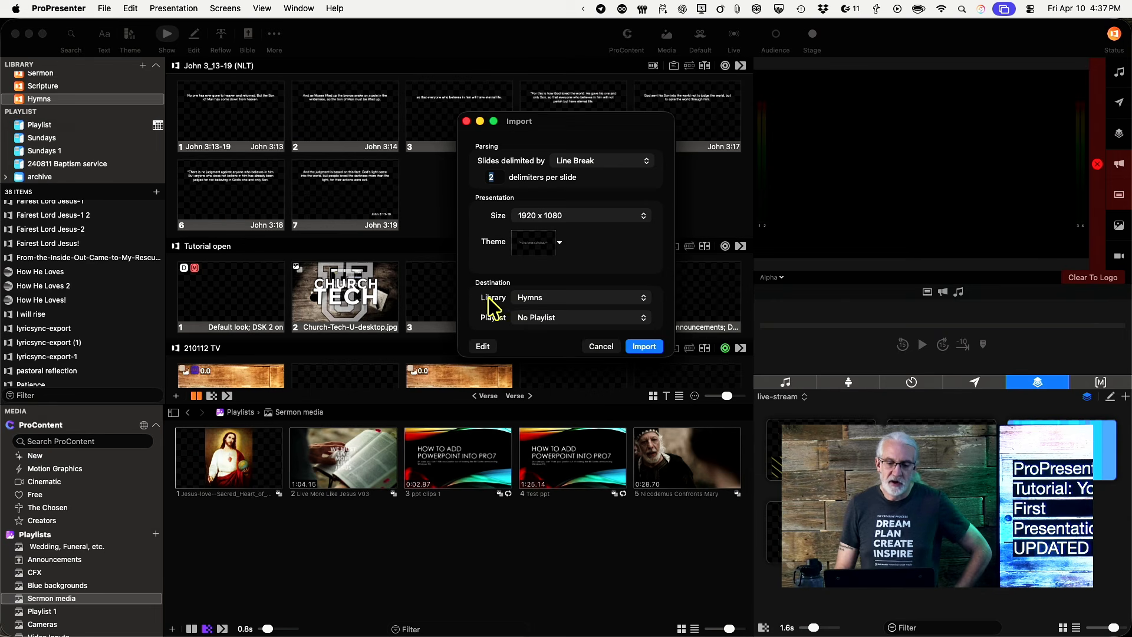
# Step: Keep Hymns as the destination library, set the destination playlist to Playlist, and import the song as a new version
pyautogui.click(536, 299)
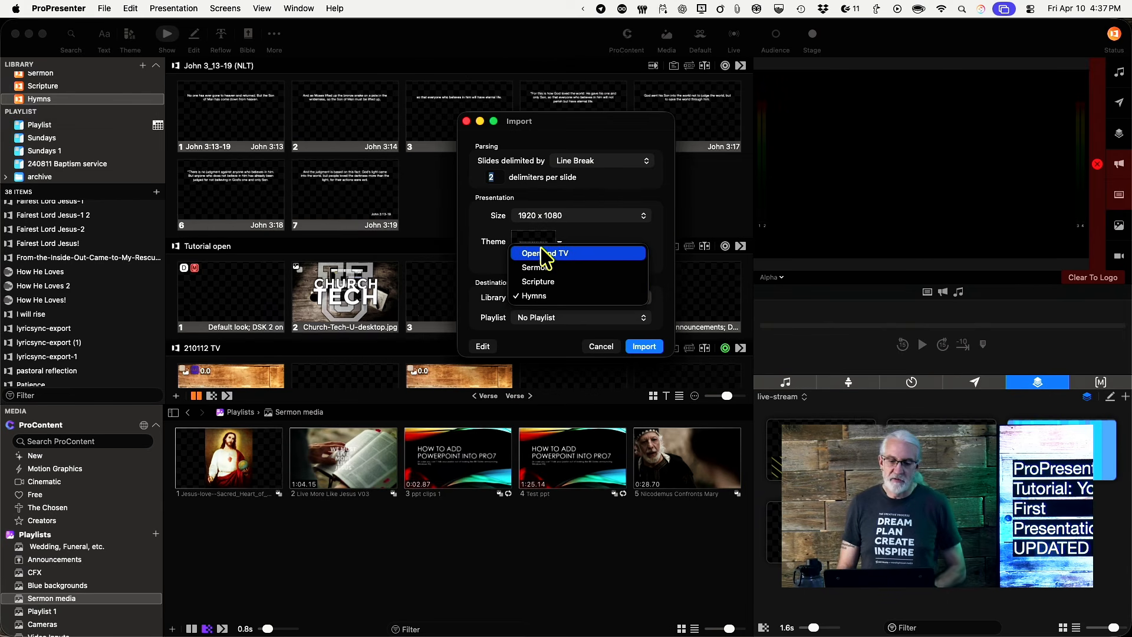
pyautogui.click(502, 305)
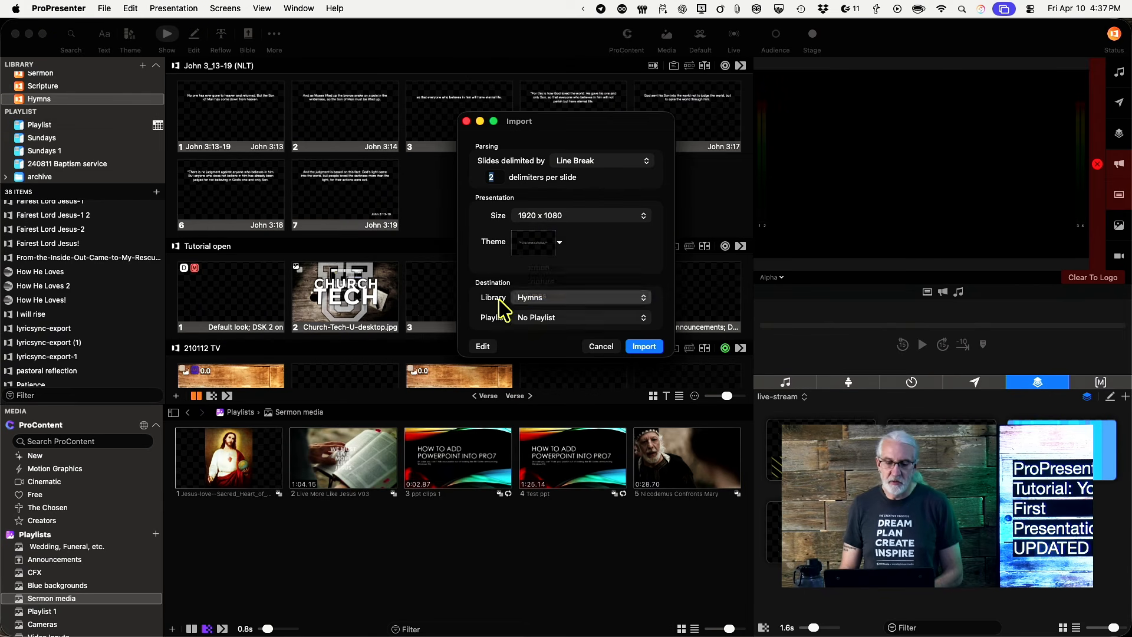
pyautogui.click(546, 319)
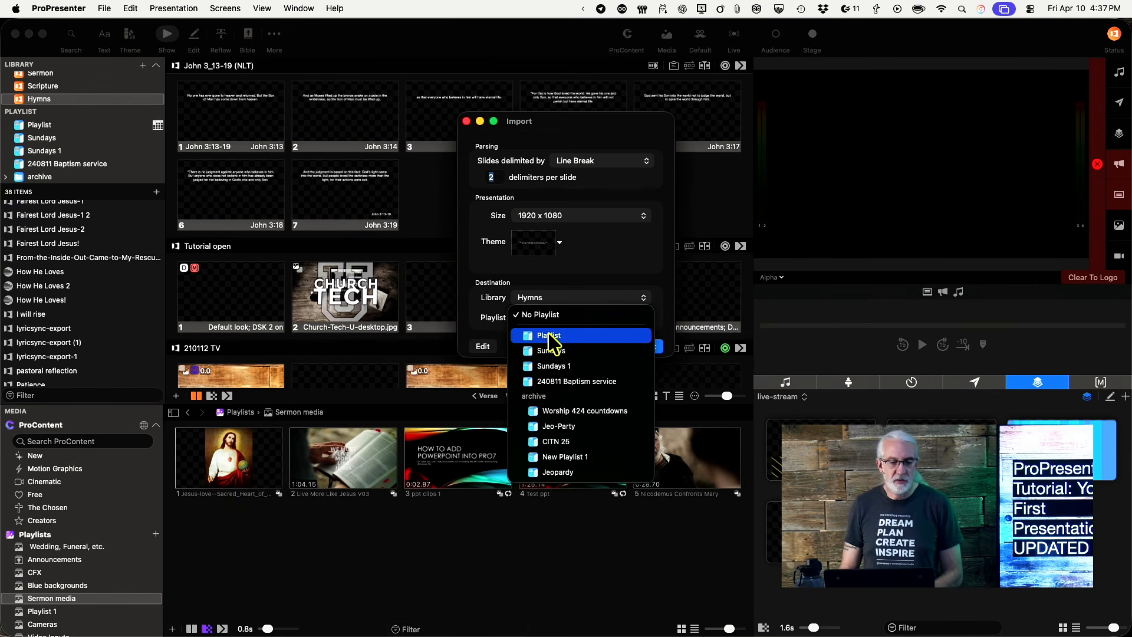
pyautogui.click(548, 336)
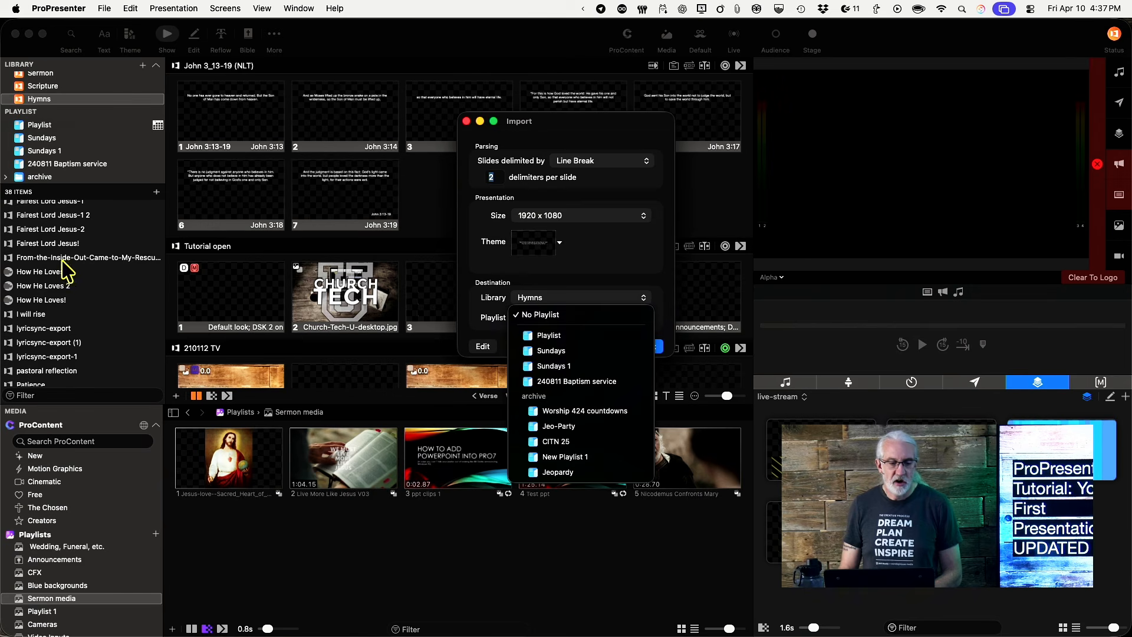
pyautogui.click(588, 335)
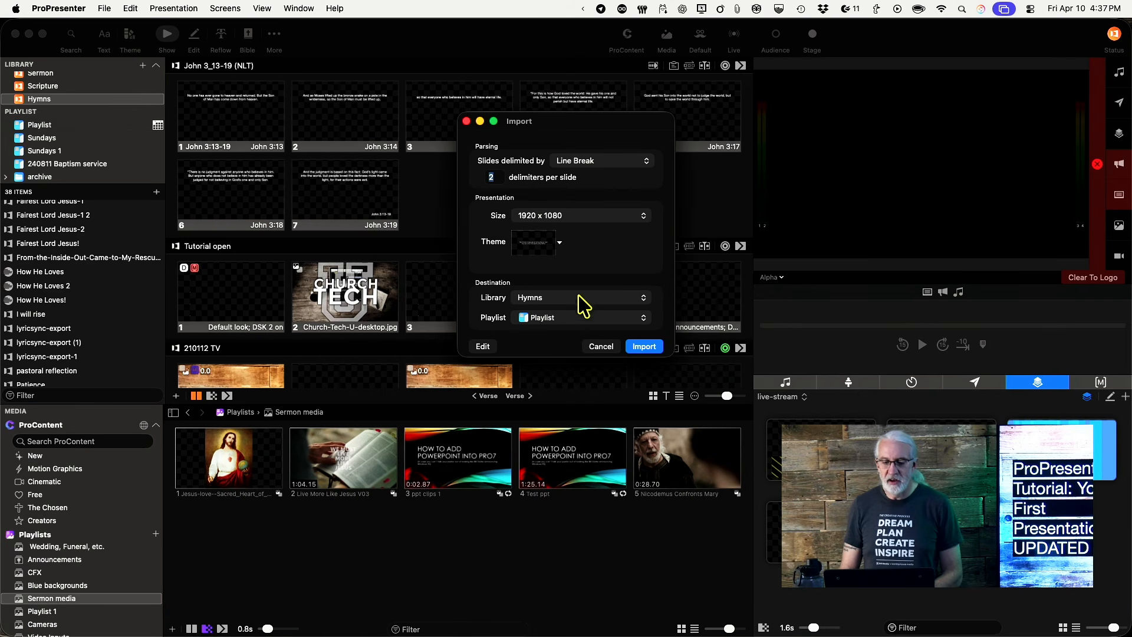
pyautogui.click(645, 348)
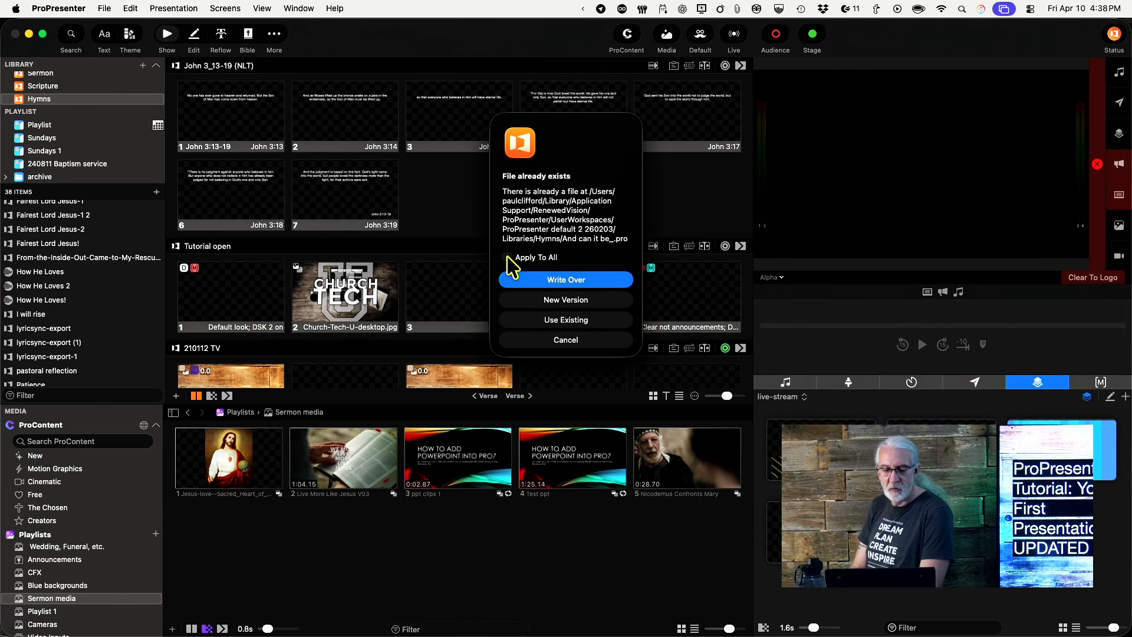
pyautogui.click(543, 302)
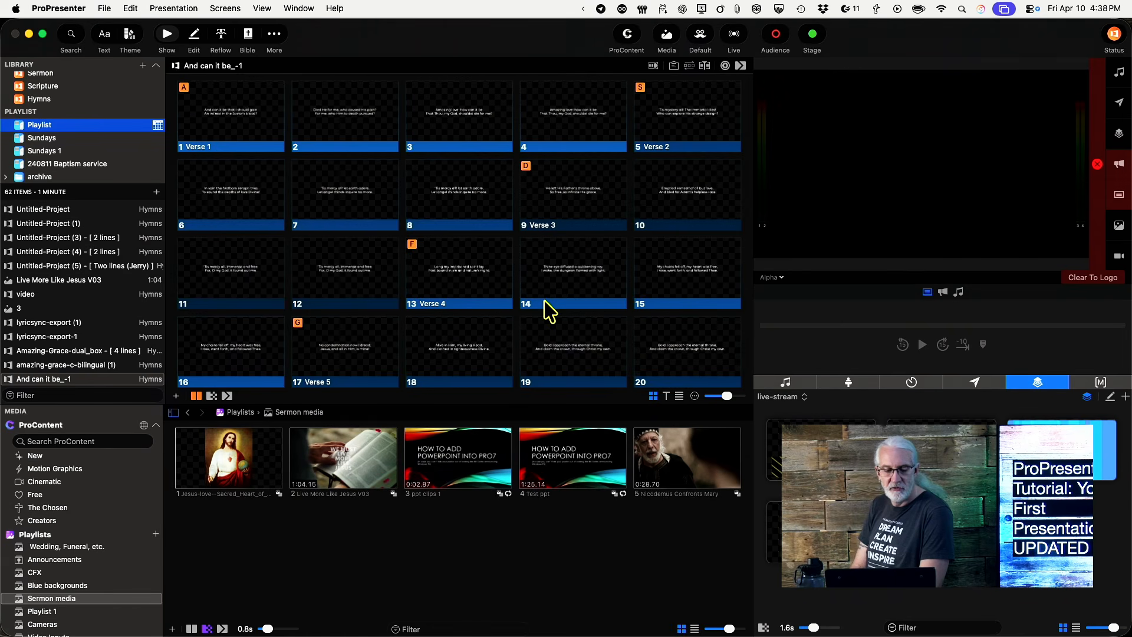
# Step: Select the newly imported "And can it be" presentation in the playlist and slightly enlarge the slide thumbnails
pyautogui.scroll(-2, 139, 258)
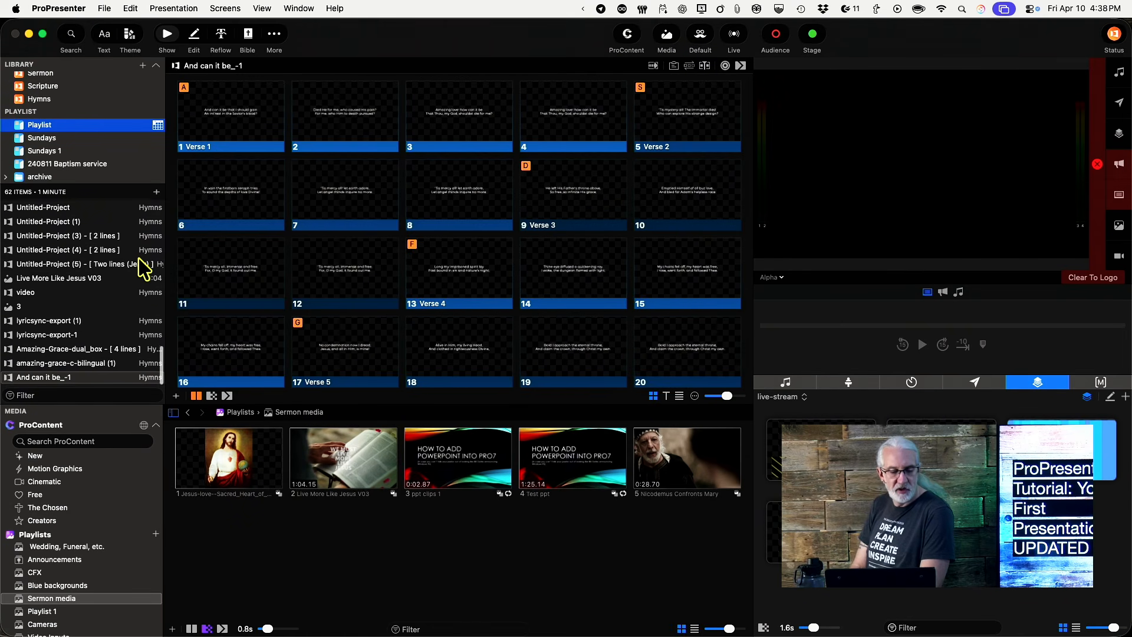
pyautogui.click(68, 380)
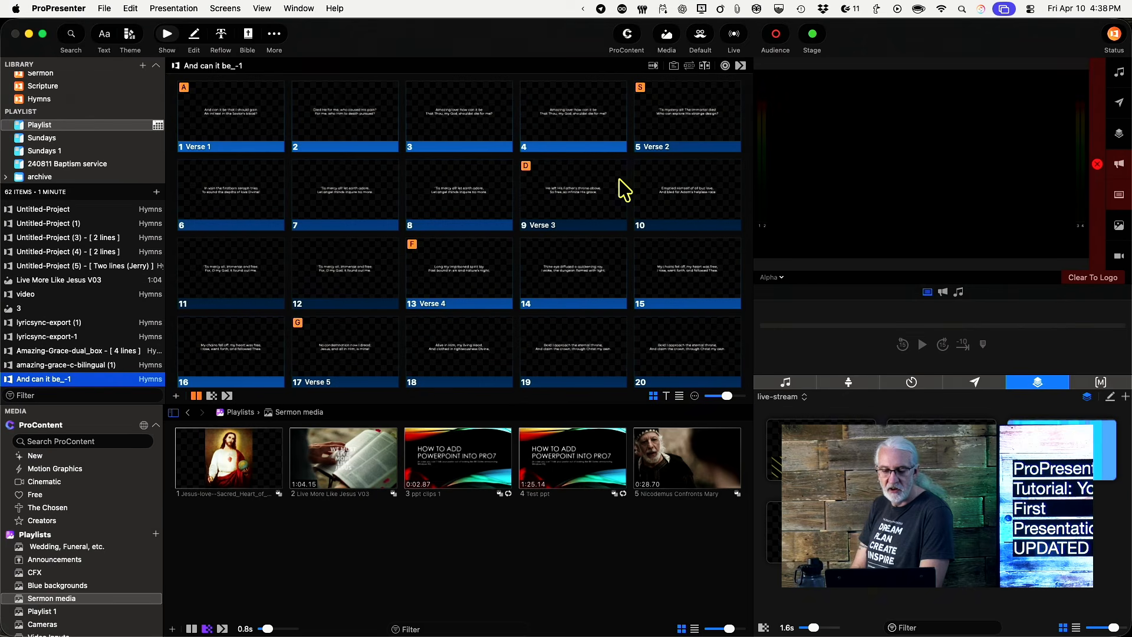
pyautogui.moveTo(727, 396); pyautogui.dragTo(731, 397)
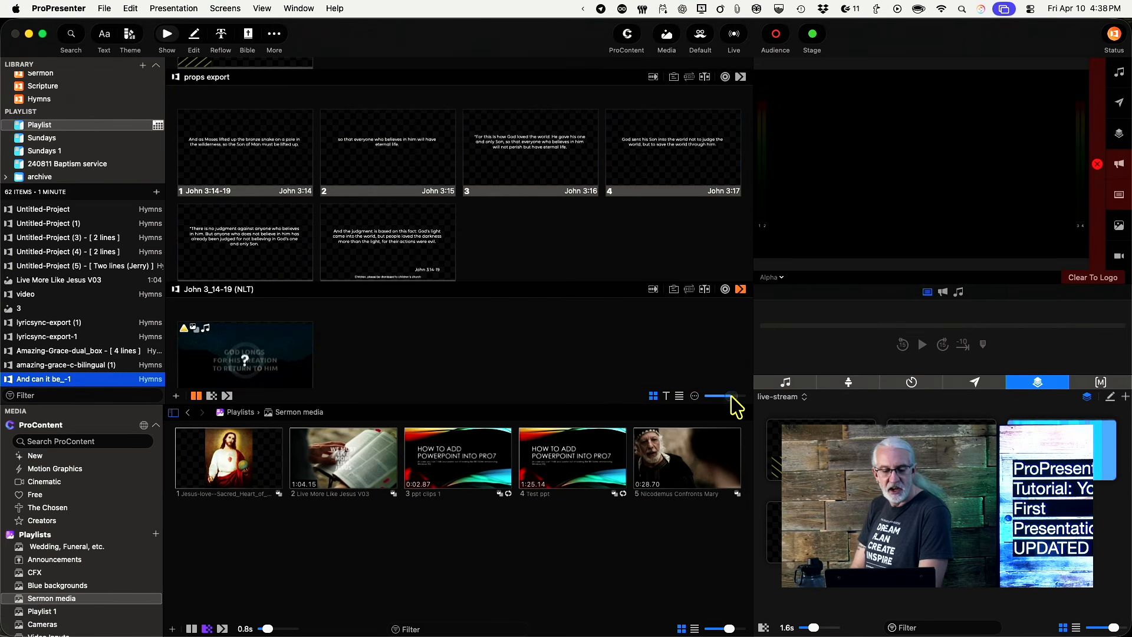
# Step: Bring the slides of the imported "And can it be" presentation into view from the playlist
pyautogui.scroll(10, 643, 260)
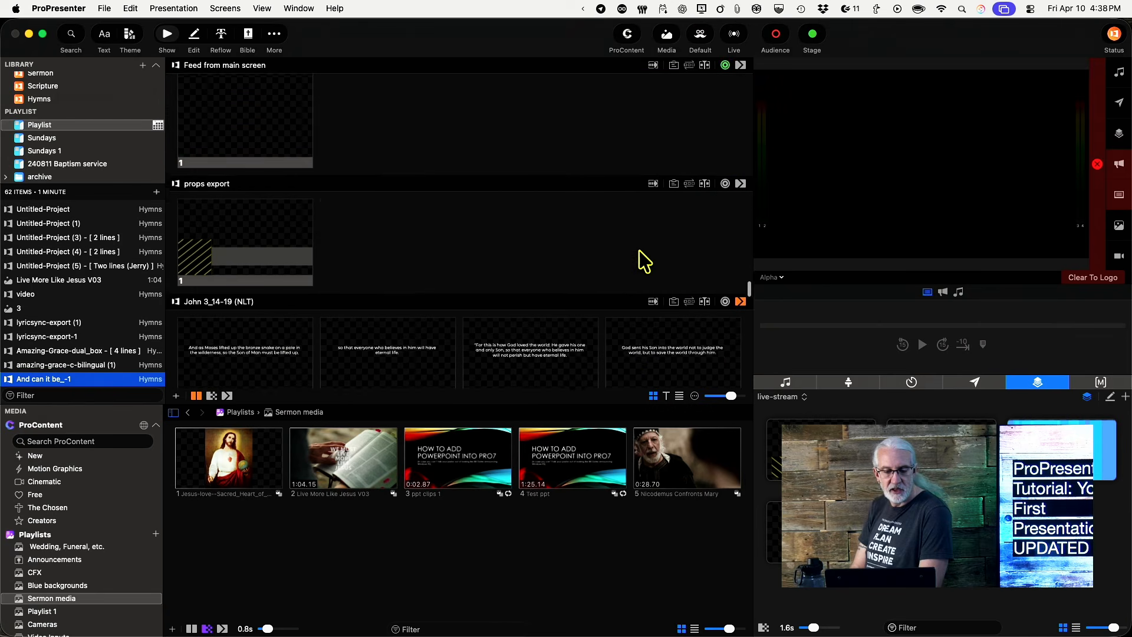
pyautogui.scroll(10, 643, 260)
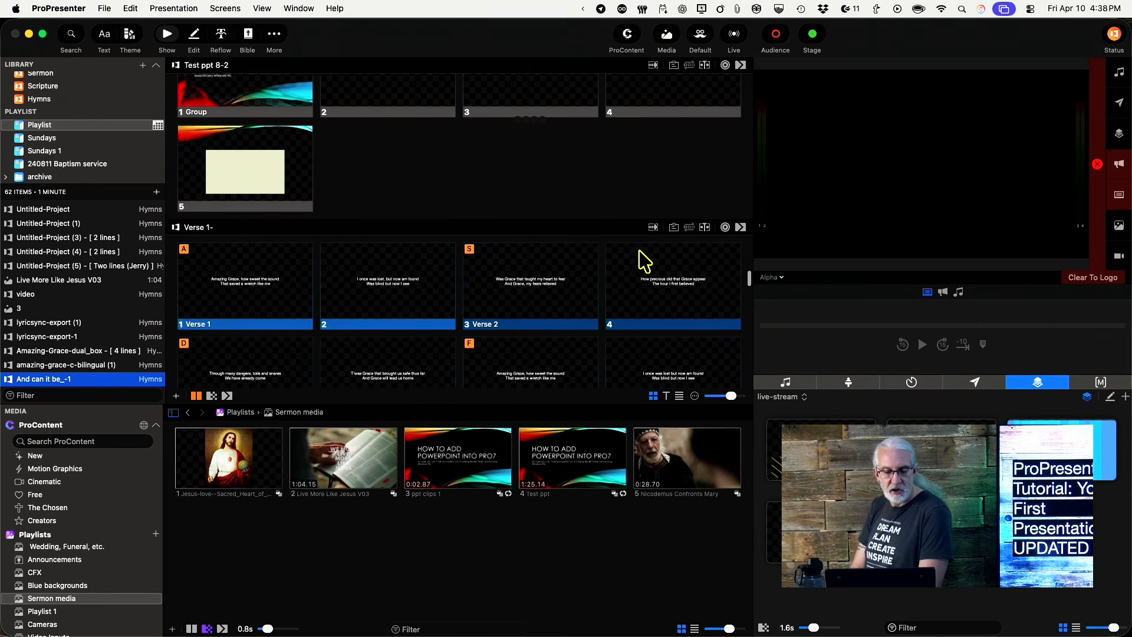
pyautogui.click(72, 364)
pyautogui.click(73, 379)
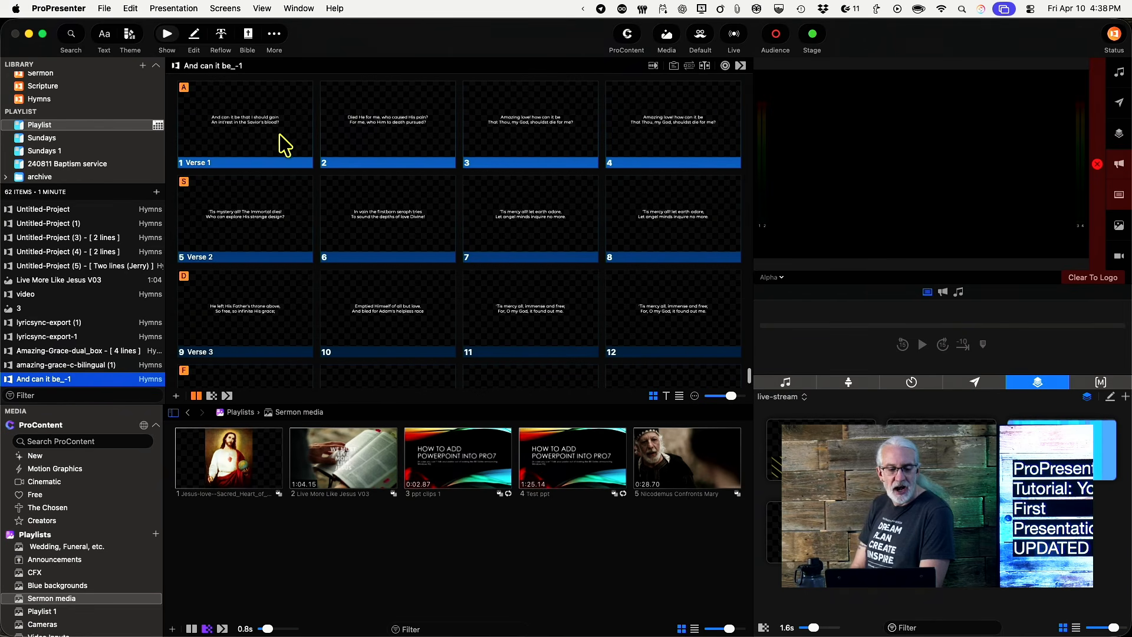
# Step: Increase the font size of all slides in the "And can it be" presentation by ten increments
pyautogui.click(105, 35)
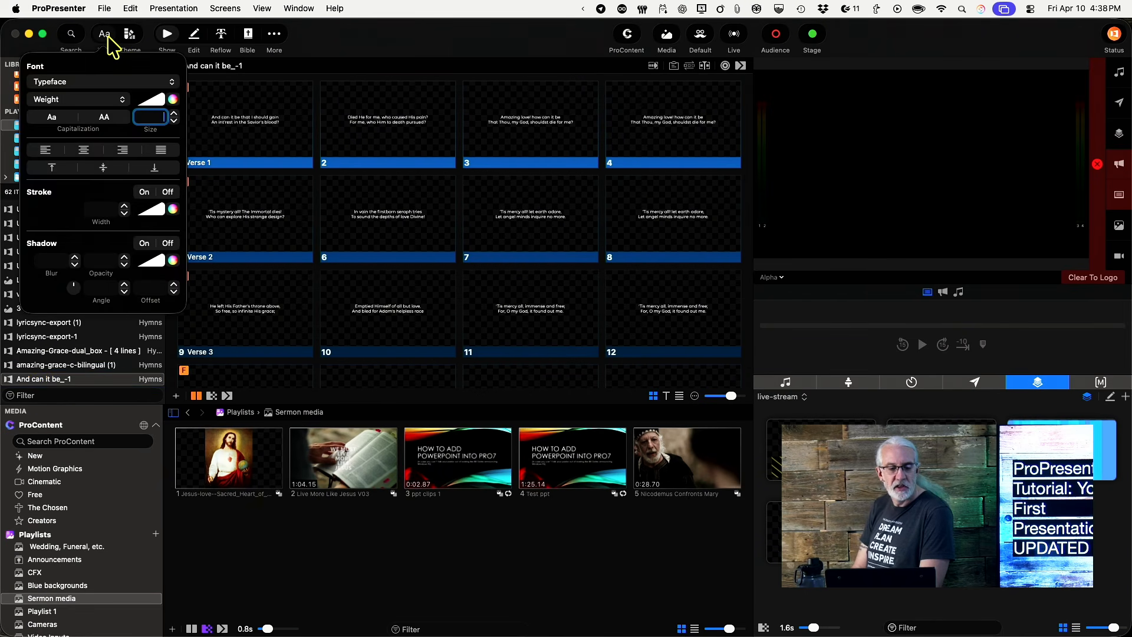
pyautogui.click(174, 115)
pyautogui.click(174, 115)
pyautogui.click(174, 114)
pyautogui.click(173, 114)
pyautogui.click(174, 115)
pyautogui.click(174, 114)
pyautogui.click(174, 114)
pyautogui.click(174, 114)
pyautogui.click(174, 114)
pyautogui.click(173, 114)
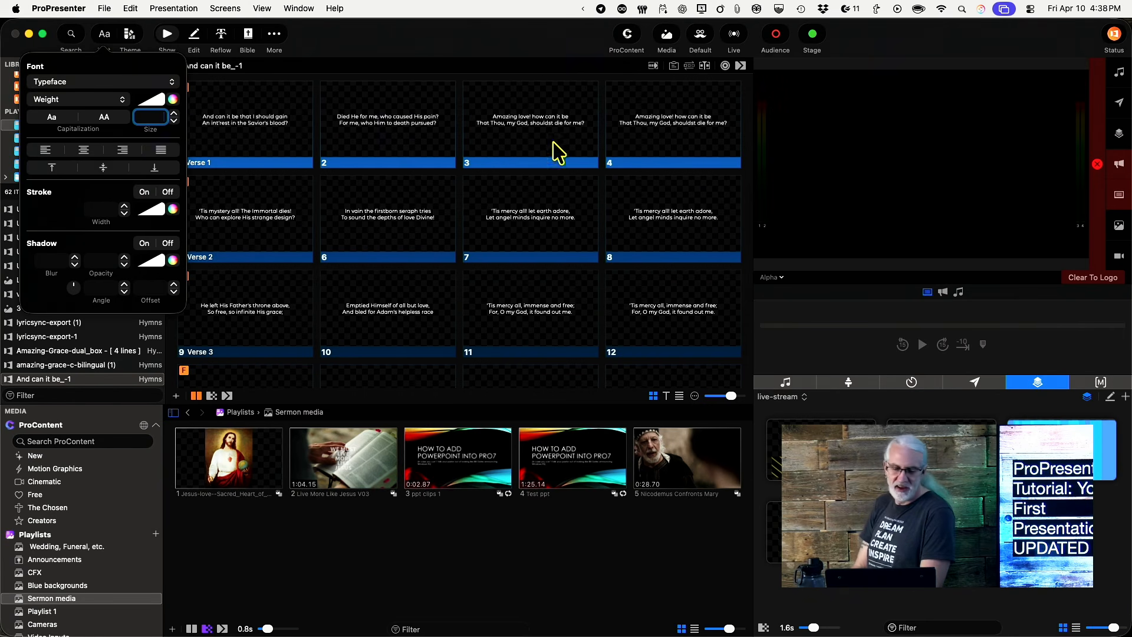
pyautogui.click(497, 53)
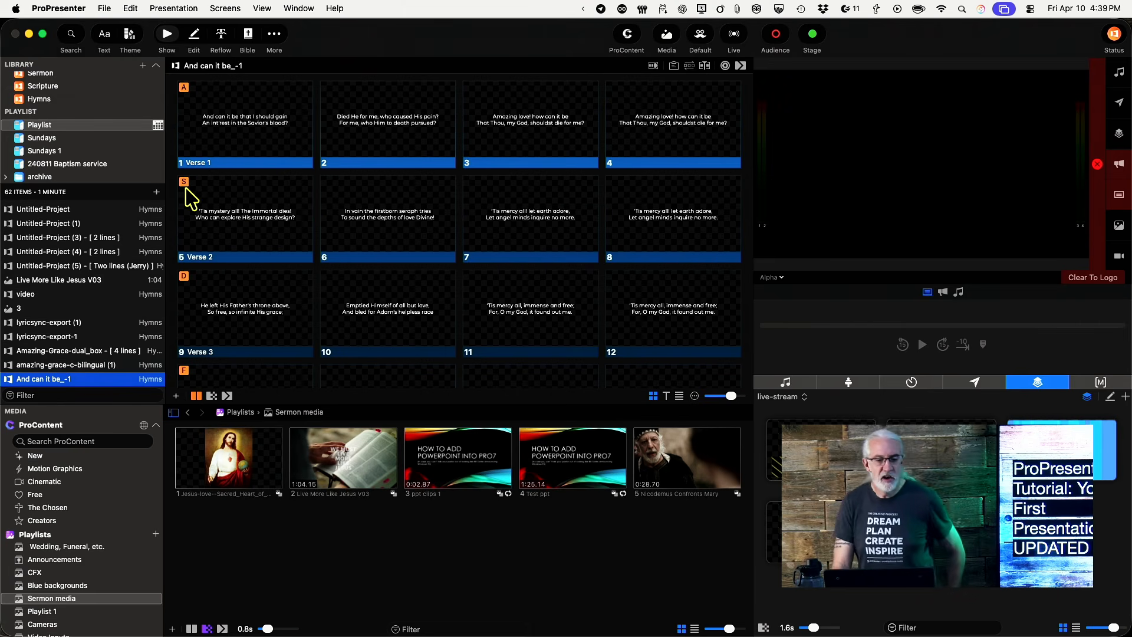
# Step: Show the first slides of Verses 1 through 5 live in turn using their assigned hot keys
pyautogui.click(407, 124)
pyautogui.press('a')
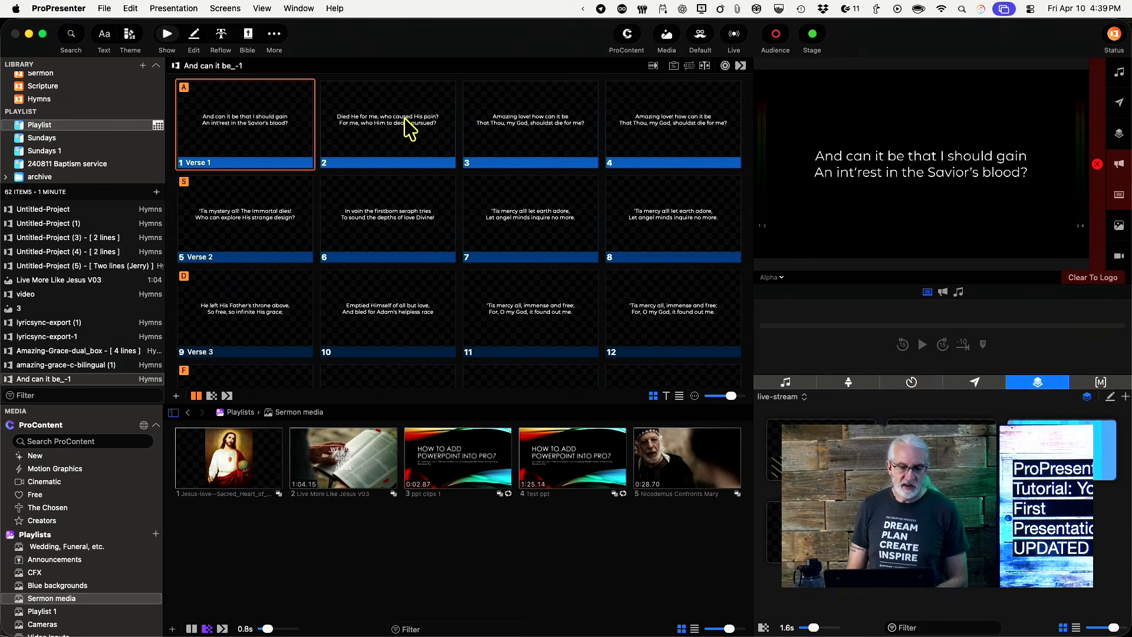
pyautogui.press('s')
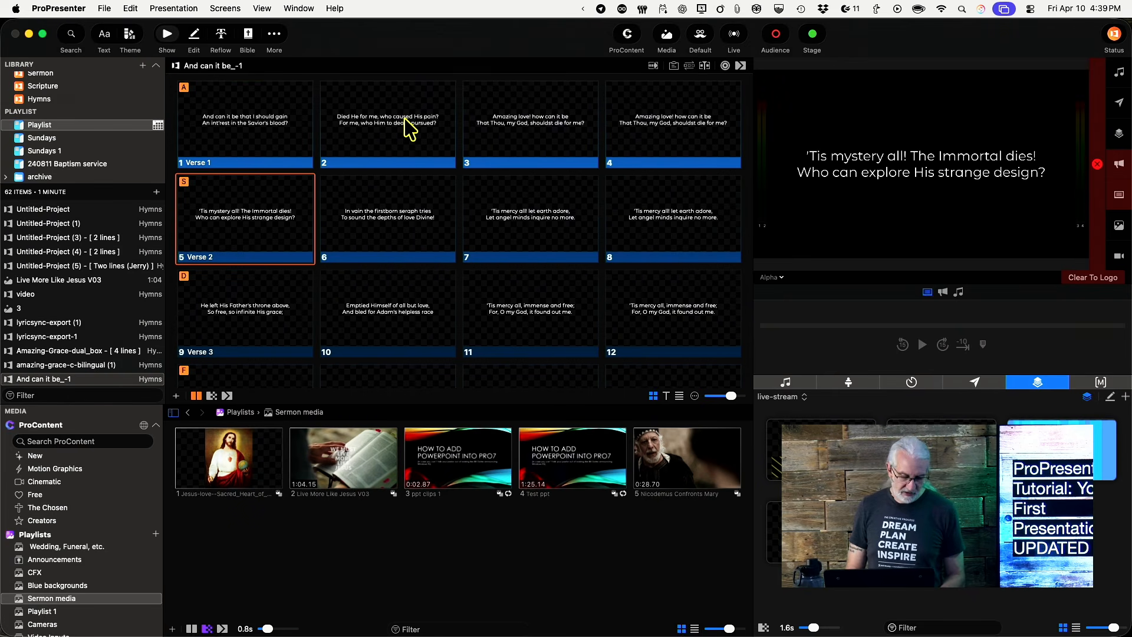
pyautogui.press('d')
pyautogui.press('f')
pyautogui.press('g')
# Step: Try the unassigned hot-key letters H, B, N, M, C, X and Z on the presentation
pyautogui.press('h')
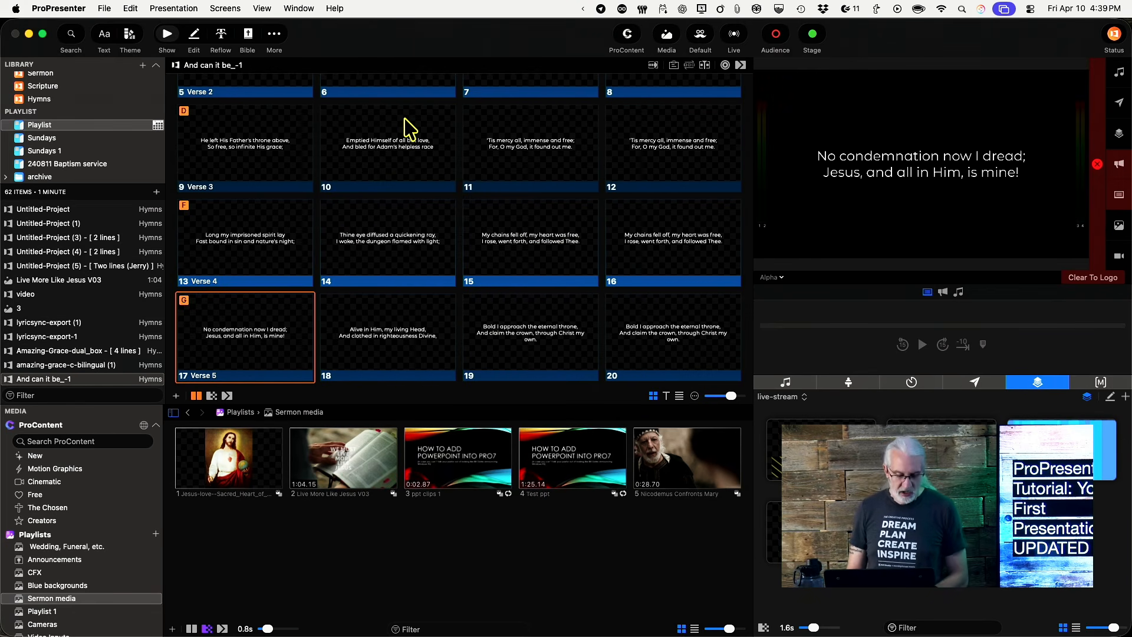
pyautogui.press('b')
pyautogui.press('n')
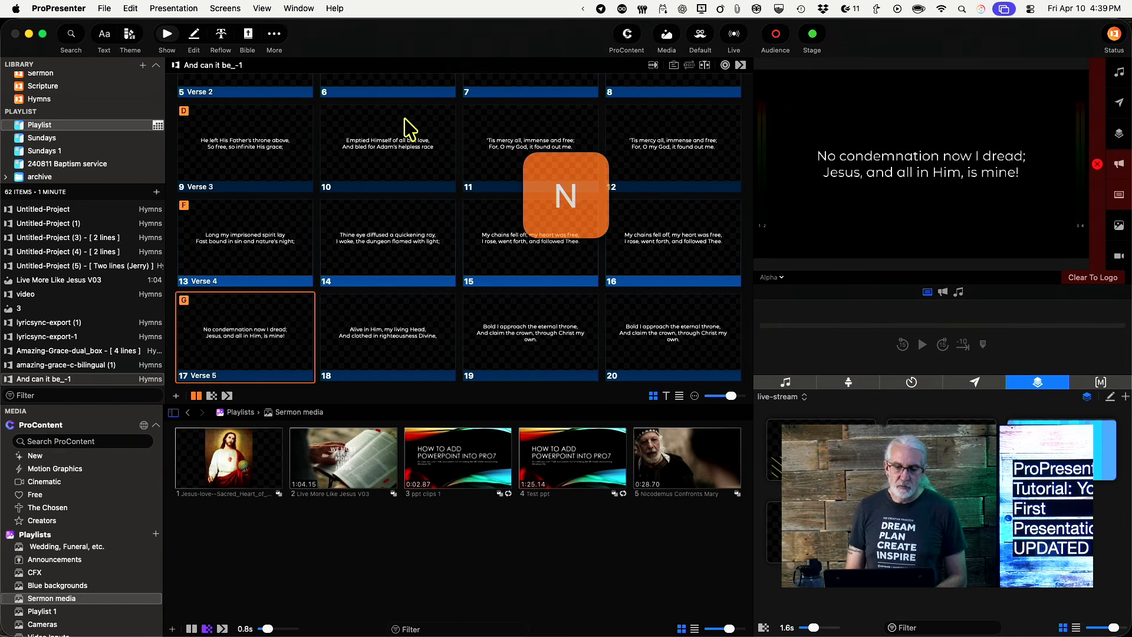
pyautogui.press('m')
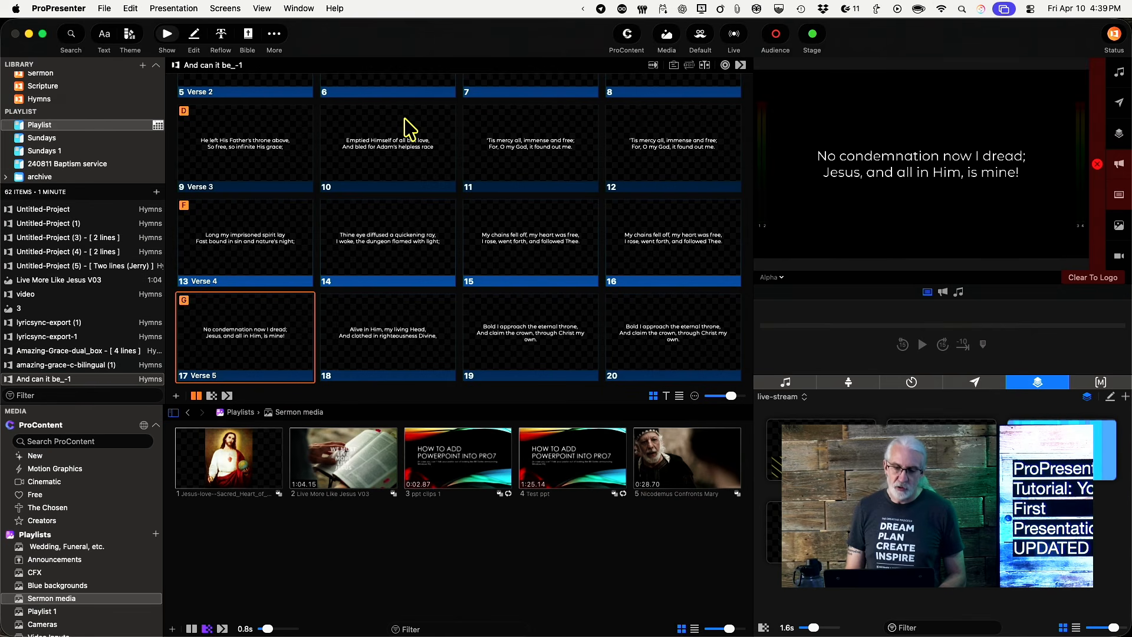
pyautogui.press('c')
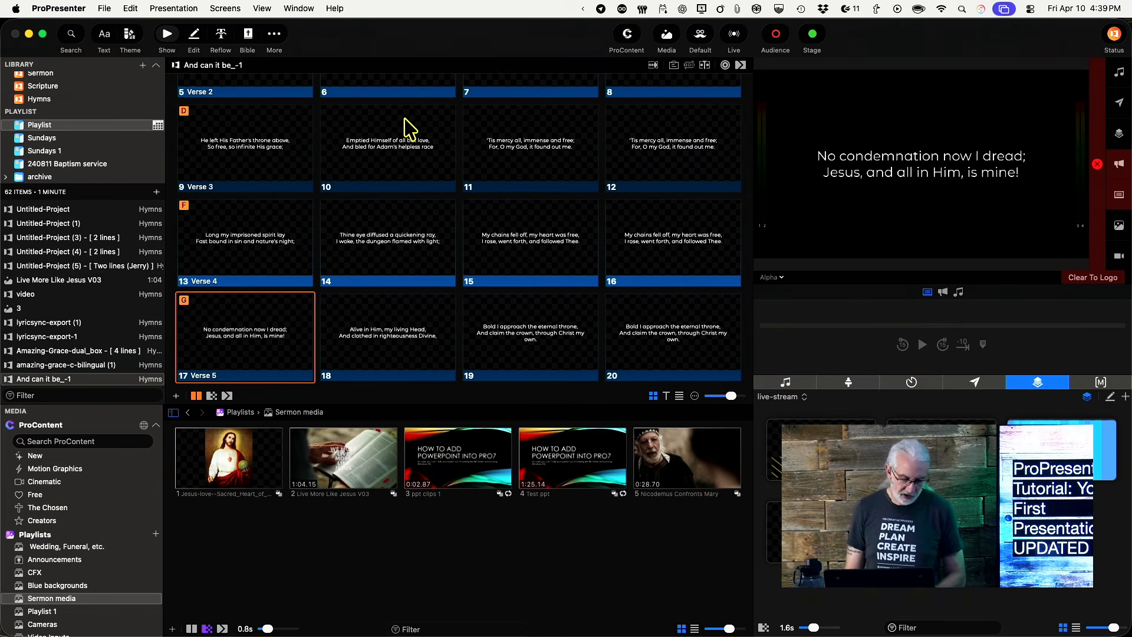
pyautogui.press('x')
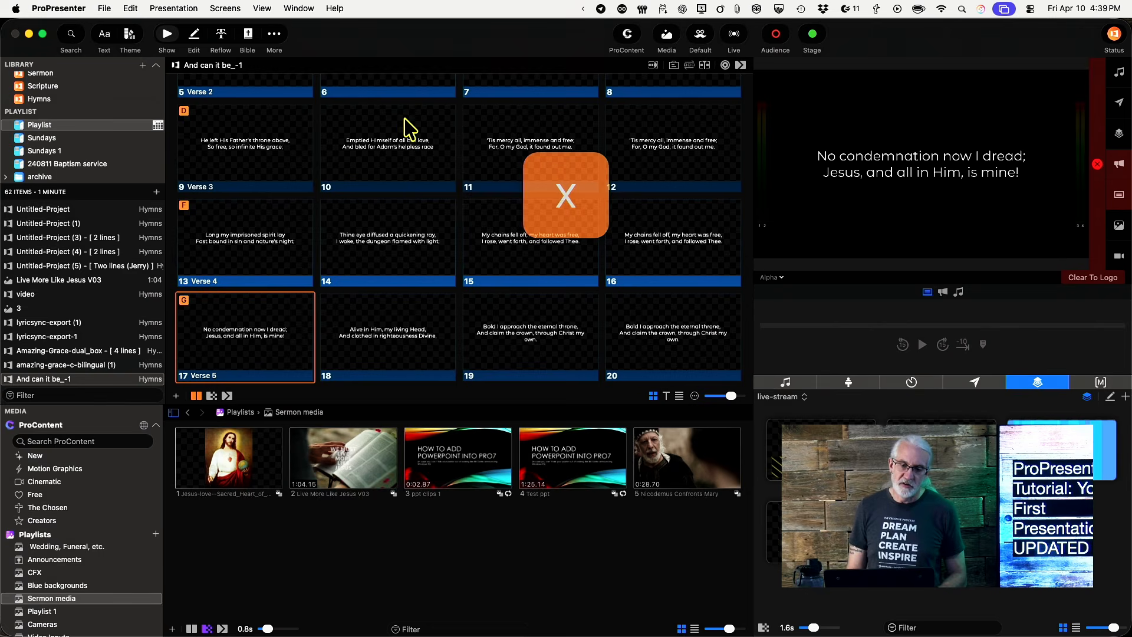
pyautogui.press('z')
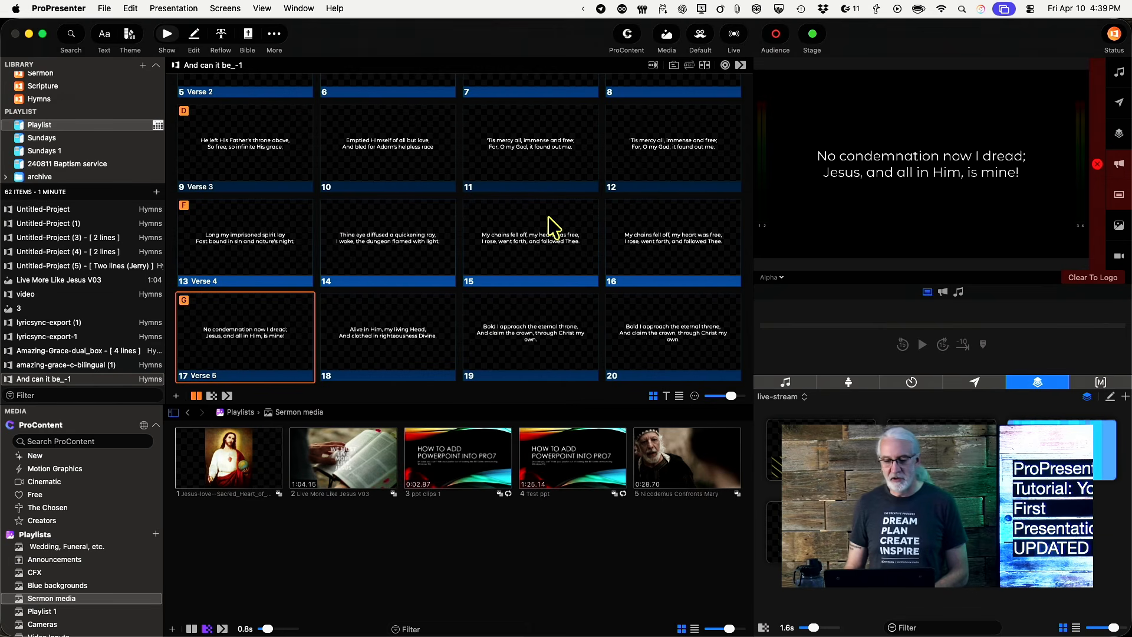
# Step: Show slides 2, 11, 20 and 1 live by calling up their slide numbers
pyautogui.scroll(5, 360, 148)
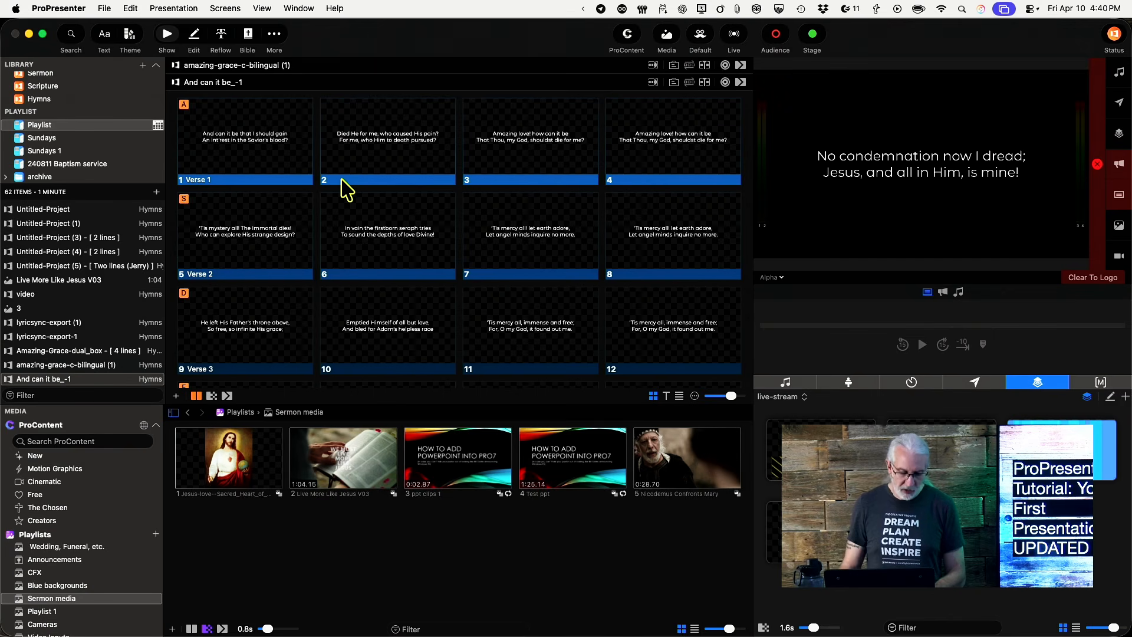
pyautogui.press('2')
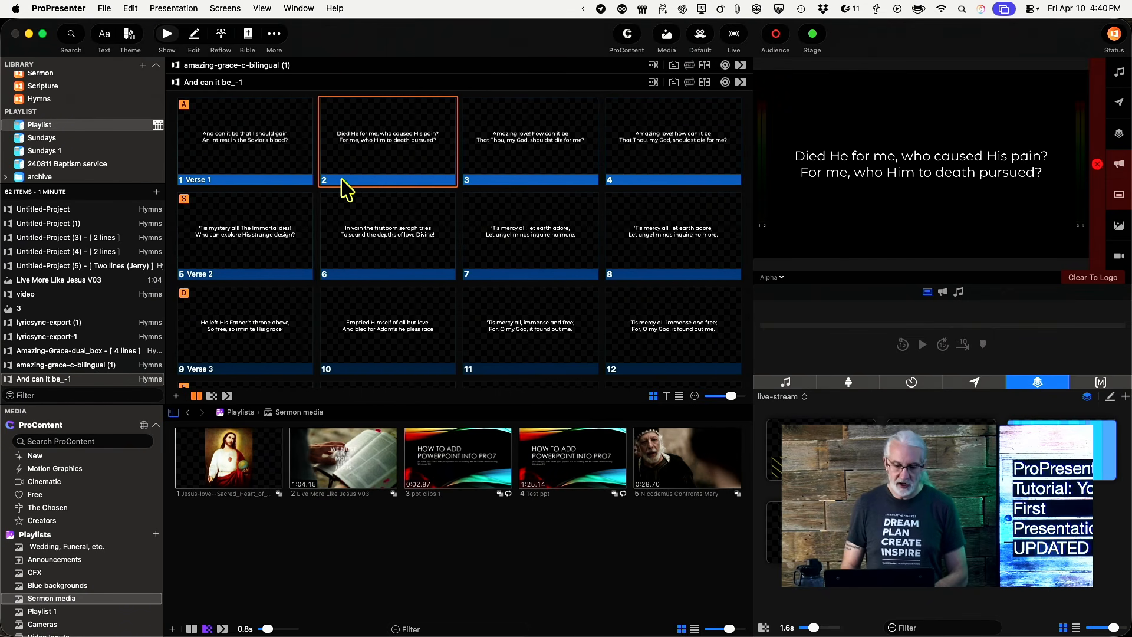
pyautogui.press('1')
pyautogui.press('1')
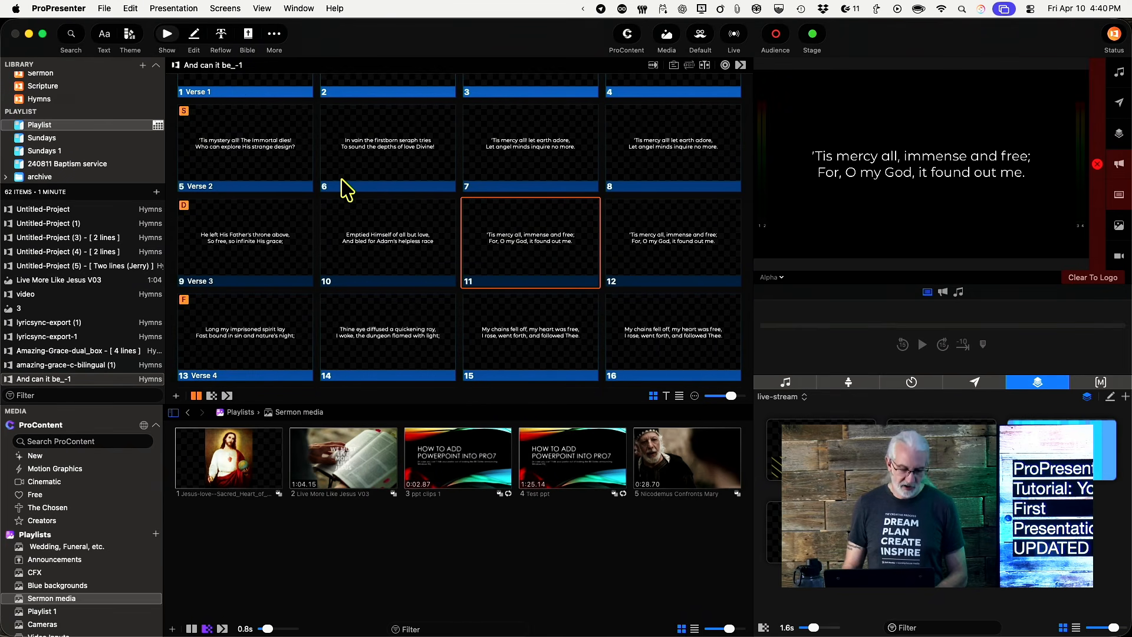
pyautogui.press('2')
pyautogui.press('0')
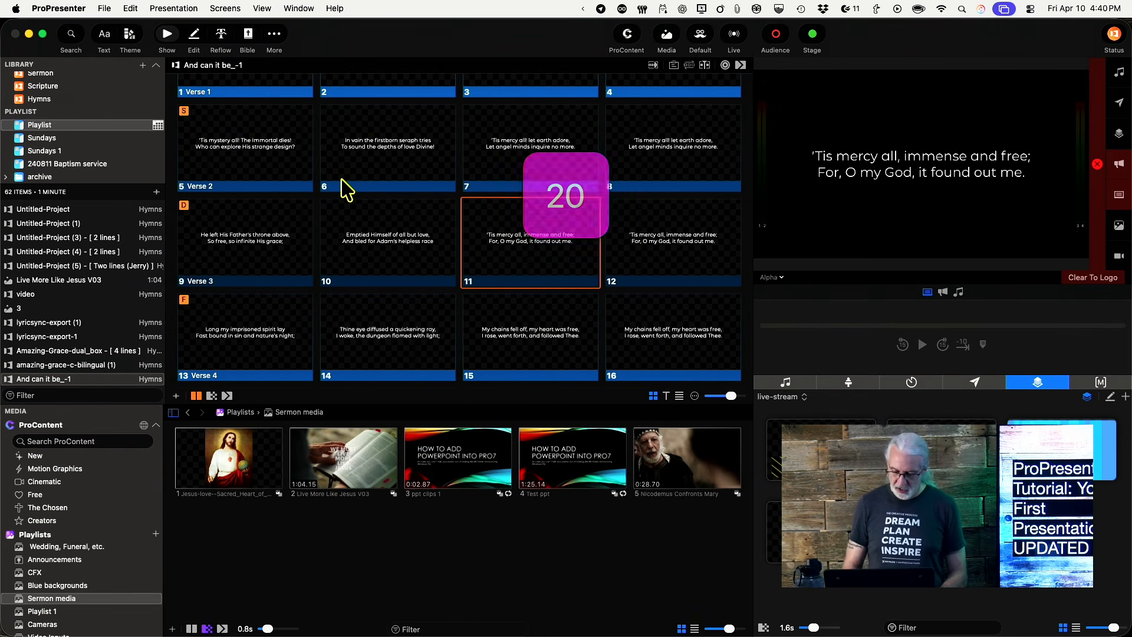
pyautogui.press('1')
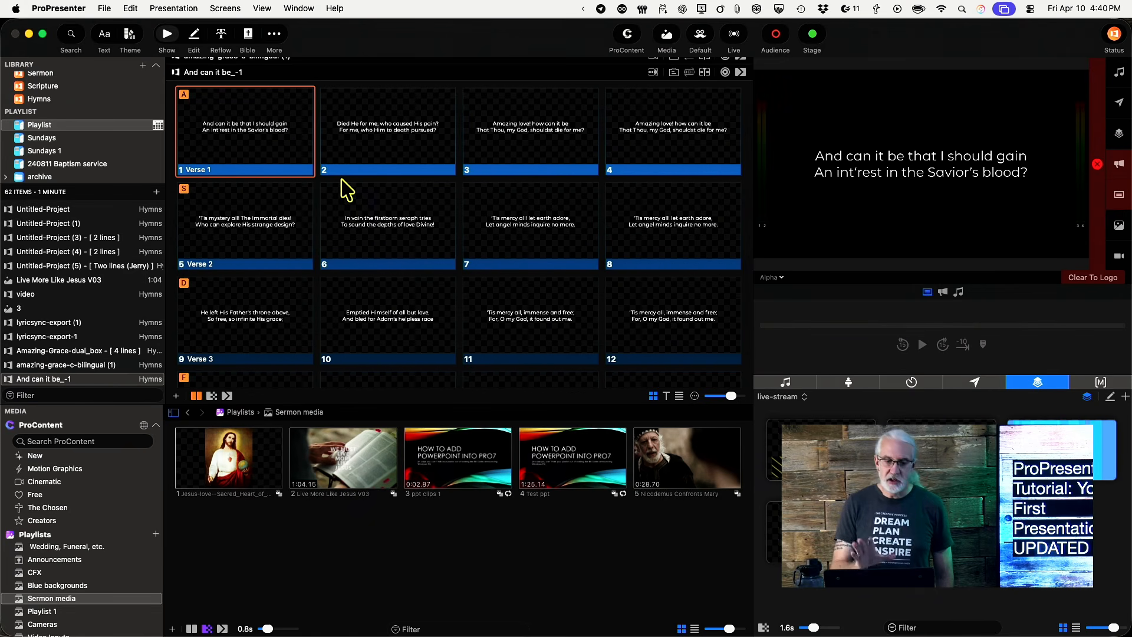
# Step: Show slides 2 and 3 live, advance to slide 6, go back one slide and advance again
pyautogui.click(373, 156)
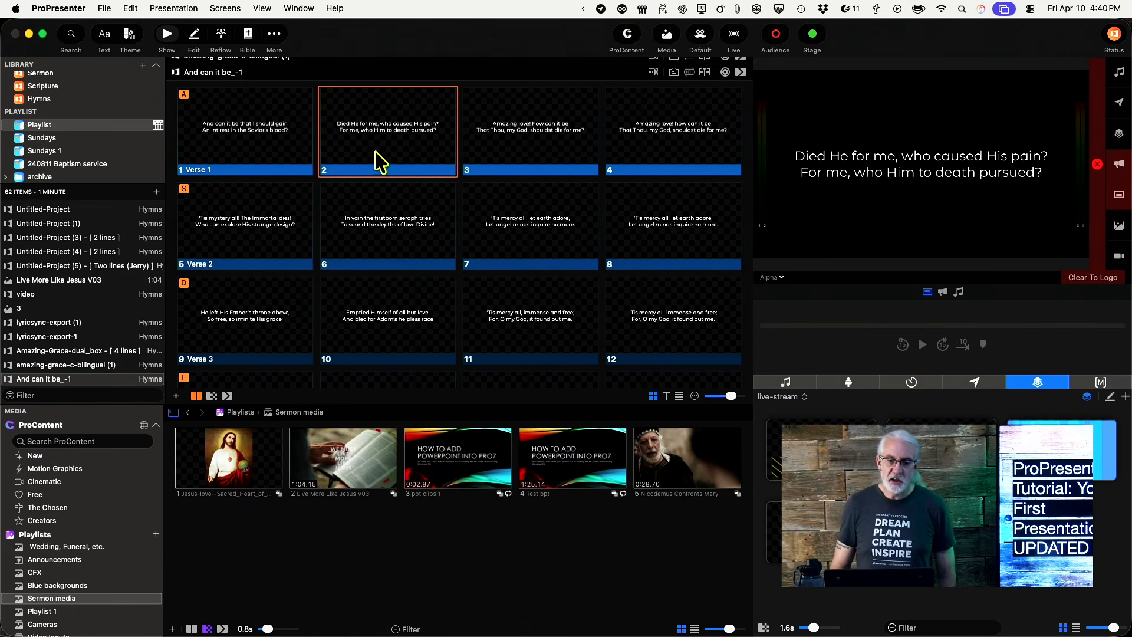
pyautogui.click(516, 168)
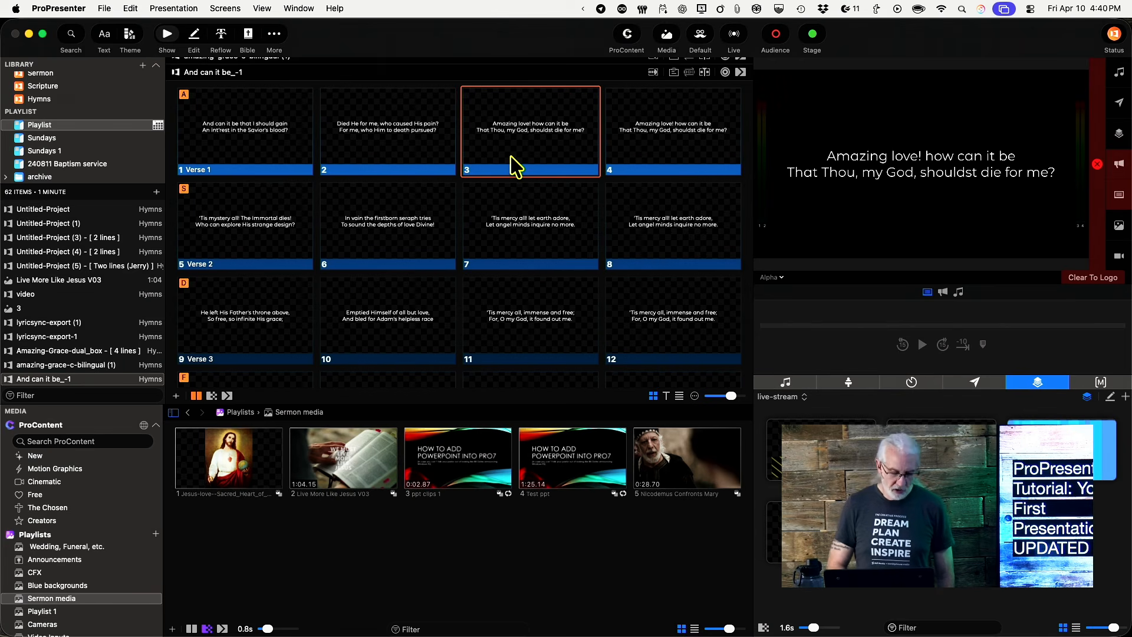
pyautogui.press('Right')
pyautogui.press('Right')
pyautogui.press('Right')
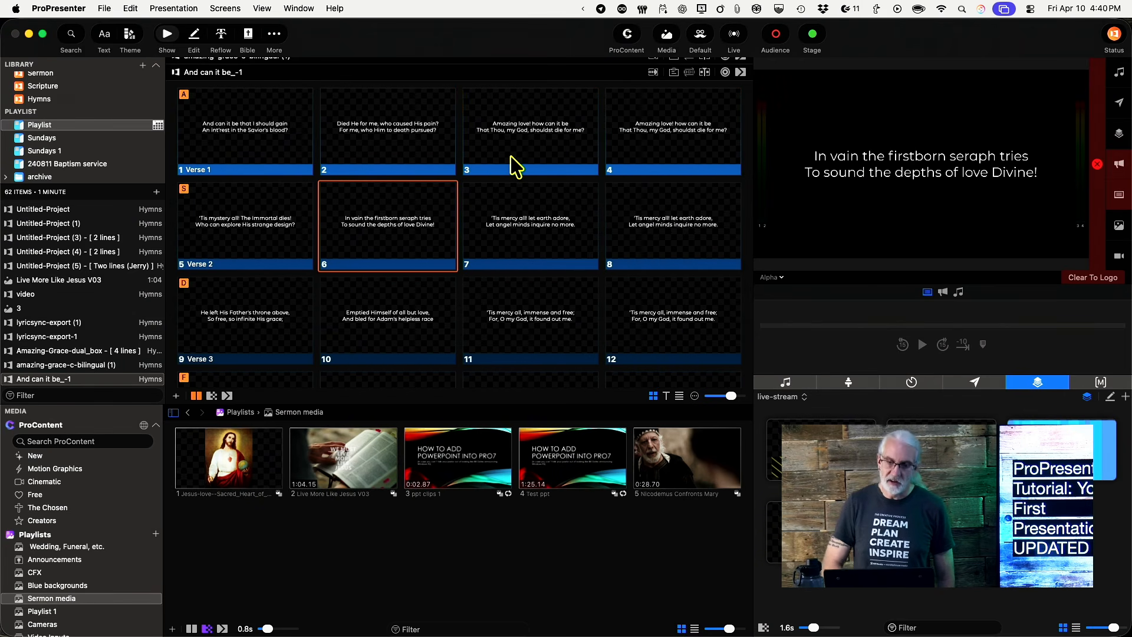
pyautogui.press('Left')
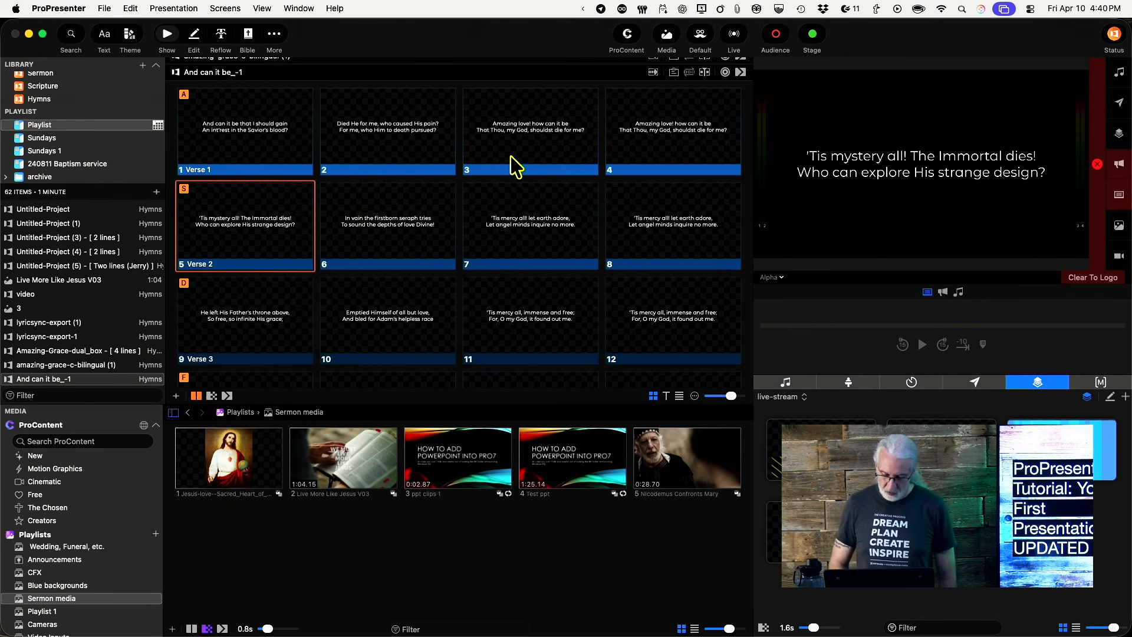
pyautogui.press('Right')
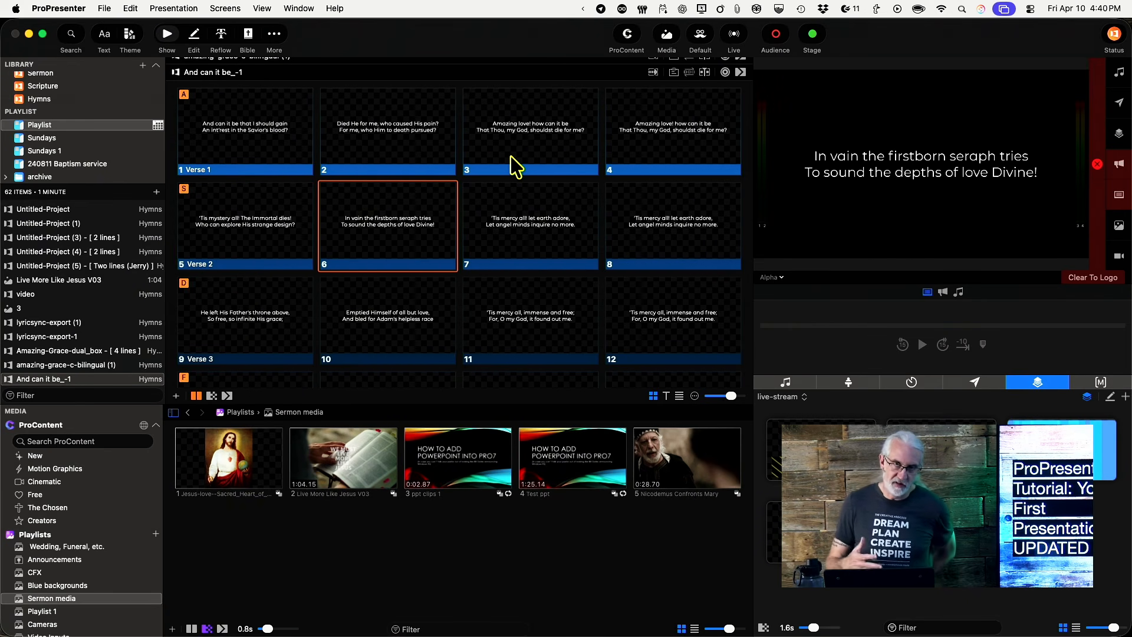